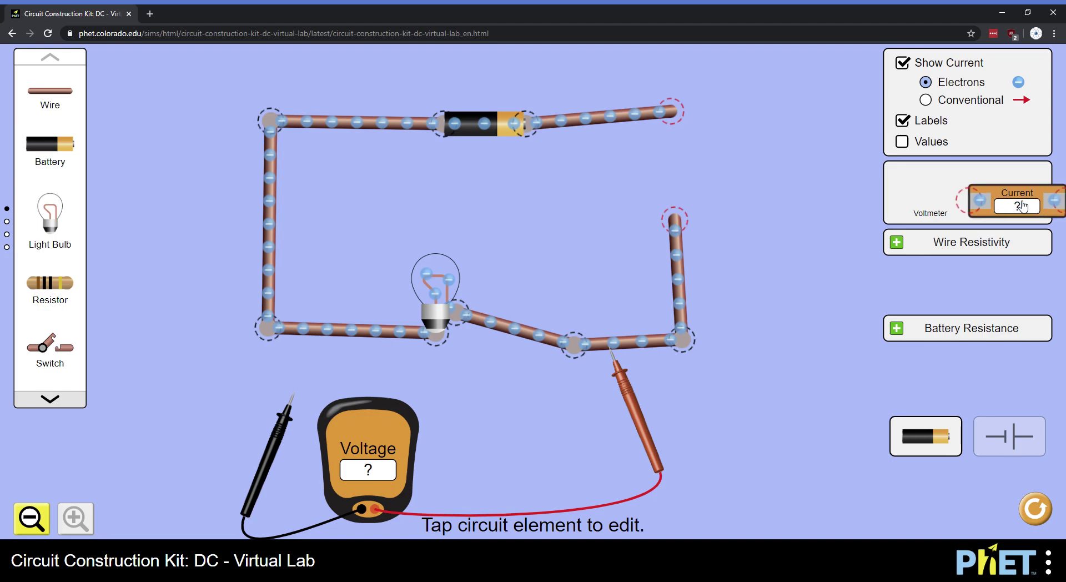
Return the voltmeter and close the loop with a new wire, lighting the bulb from the 10.0 V battery.
left_click_drag(383, 444, 938, 197)
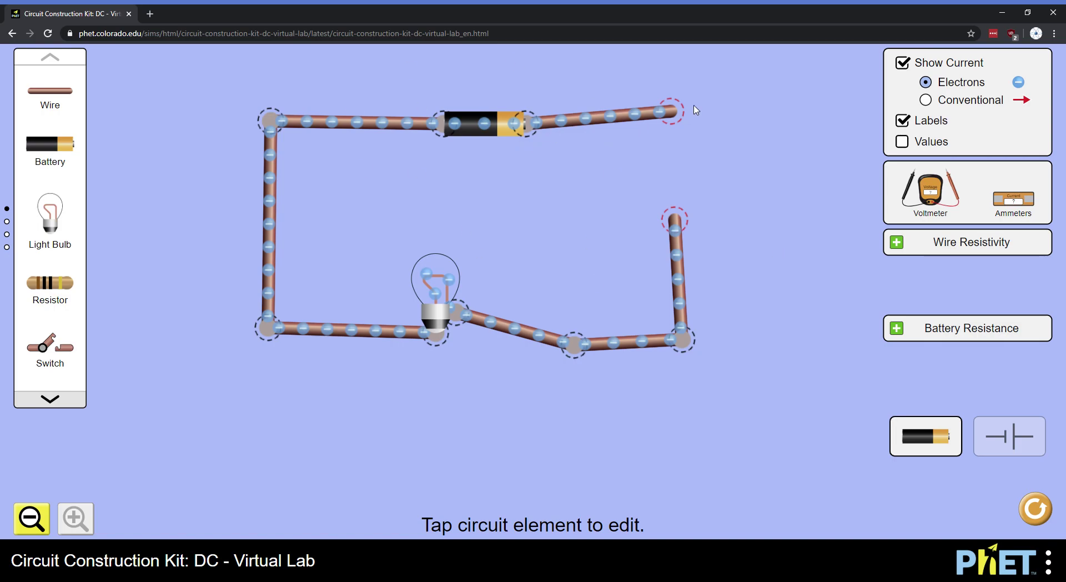
left_click_drag(79, 104, 402, 107)
left_click_drag(299, 97, 680, 213)
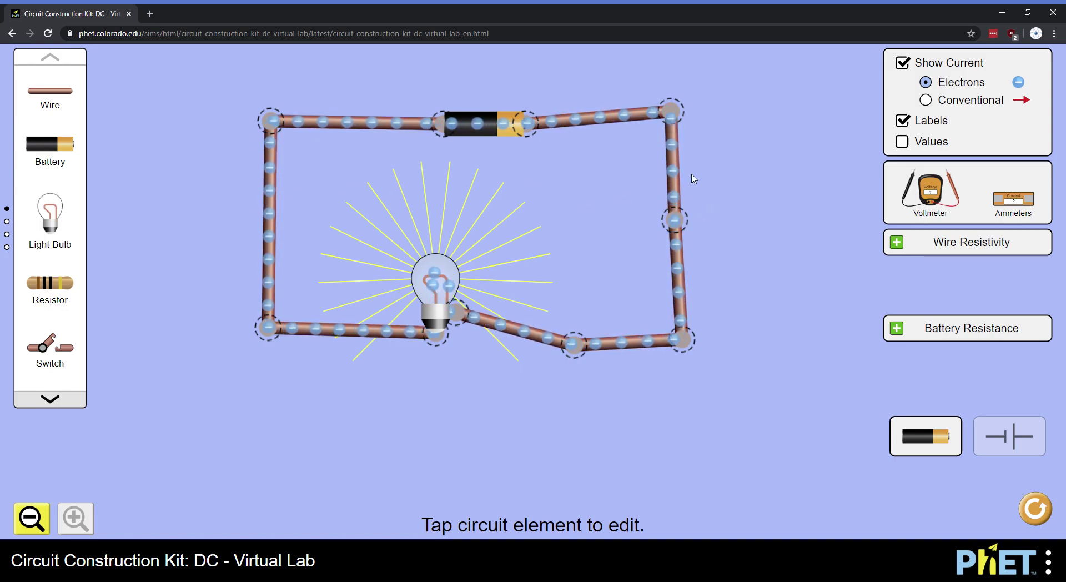
left_click(495, 133)
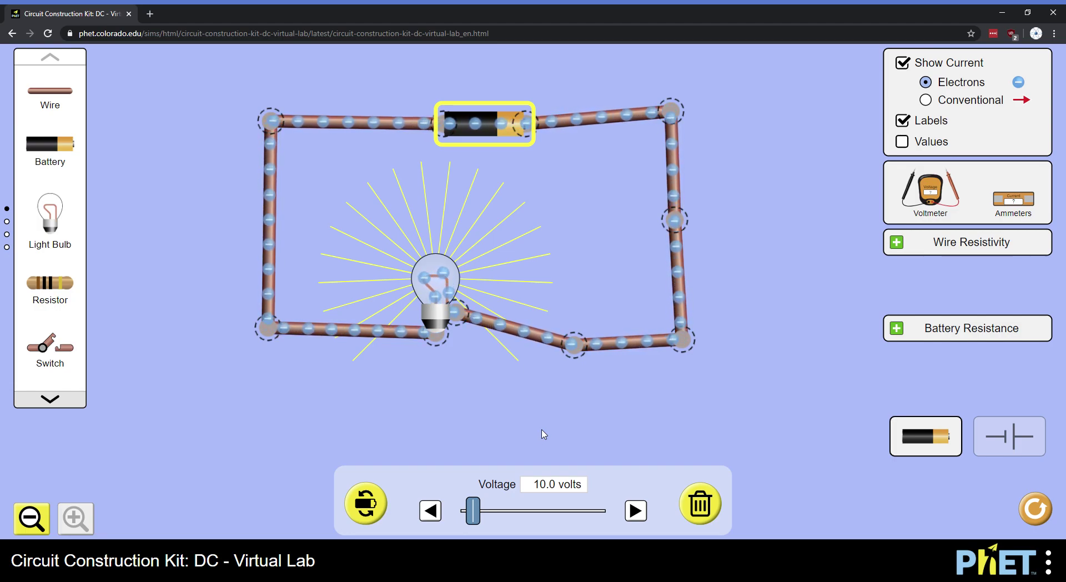
Swap the right-hand wire for an ammeter connected at both ends.
left_click(679, 183)
left_click(530, 513)
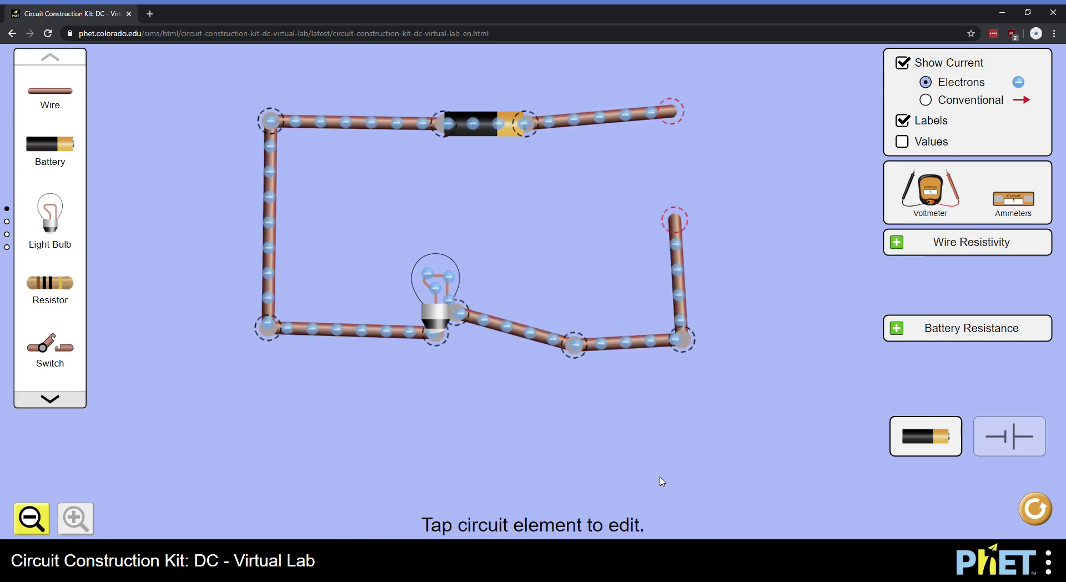
left_click_drag(1015, 200, 696, 212)
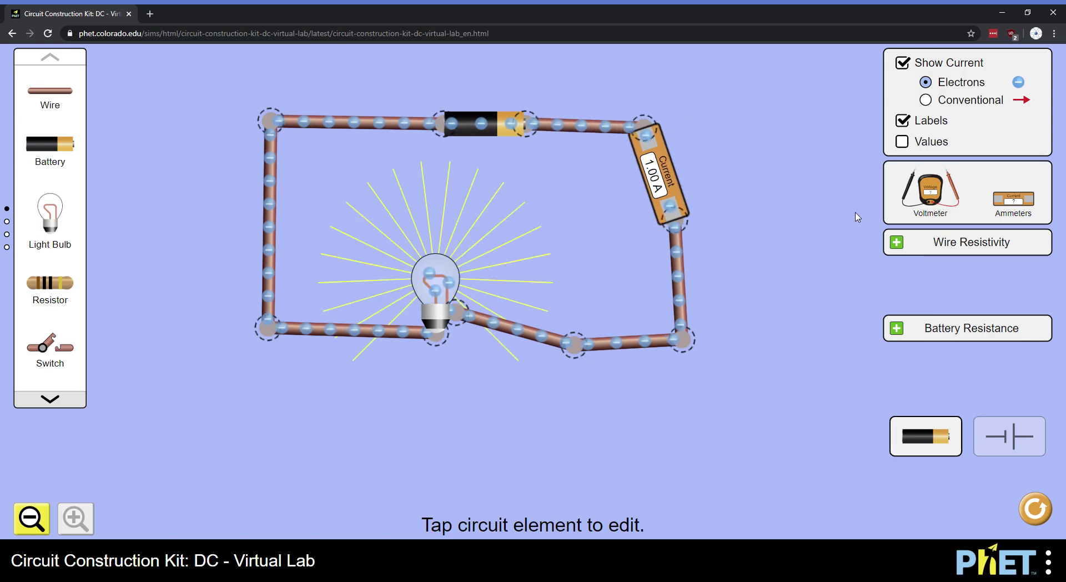
left_click_drag(692, 223, 686, 222)
left_click(663, 126)
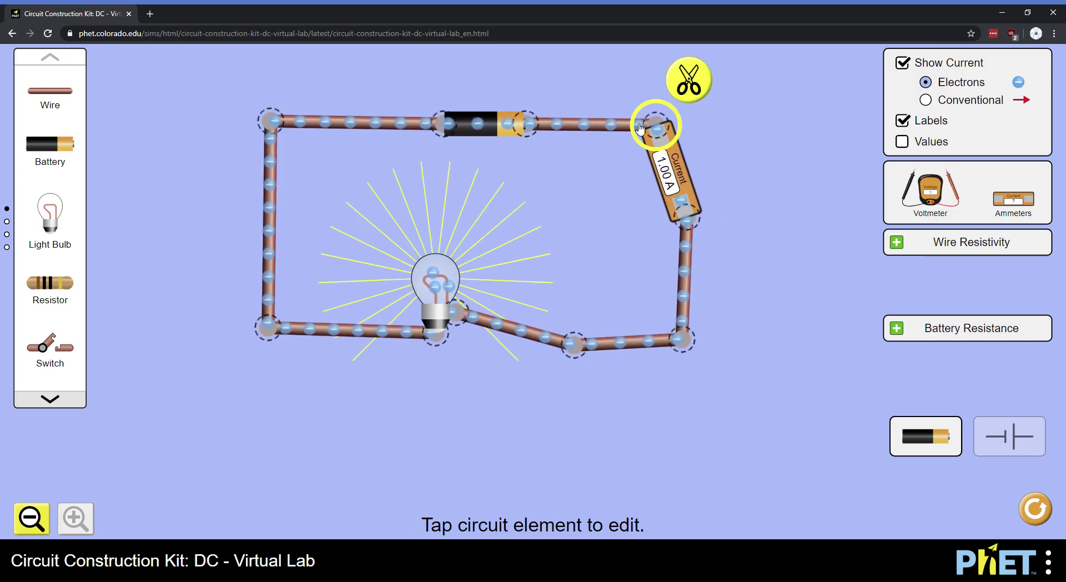
Check the ammeter's 1.00 A reading, then select the battery to view its voltage.
left_click(51, 399)
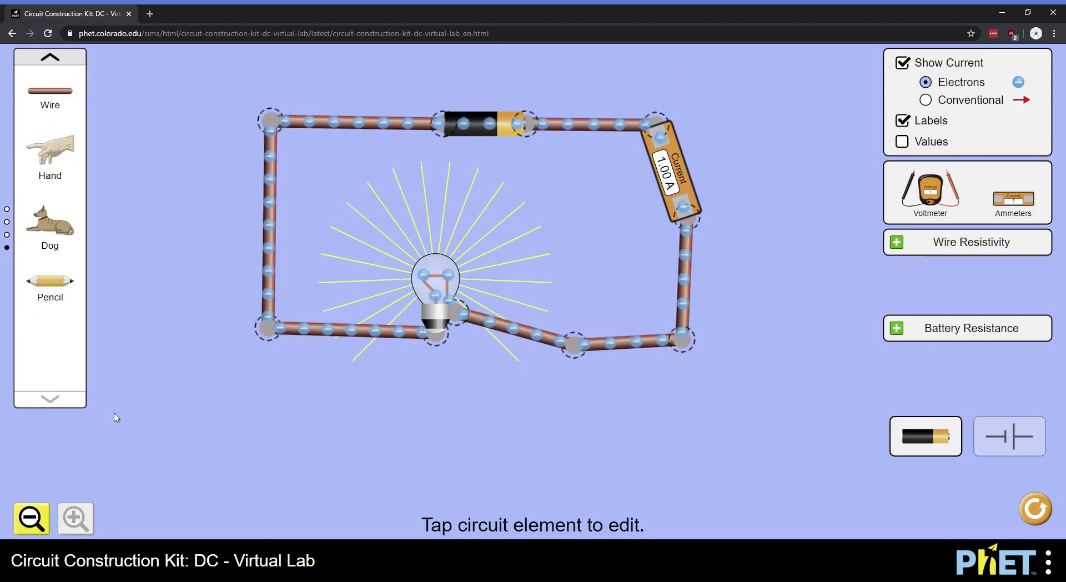
left_click(50, 57)
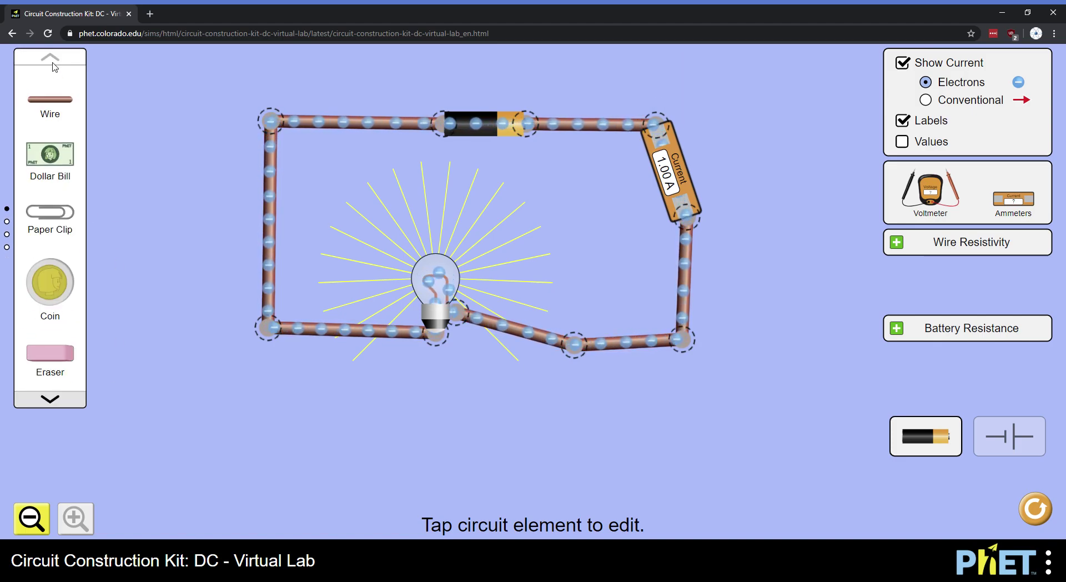
left_click(50, 57)
left_click(50, 57)
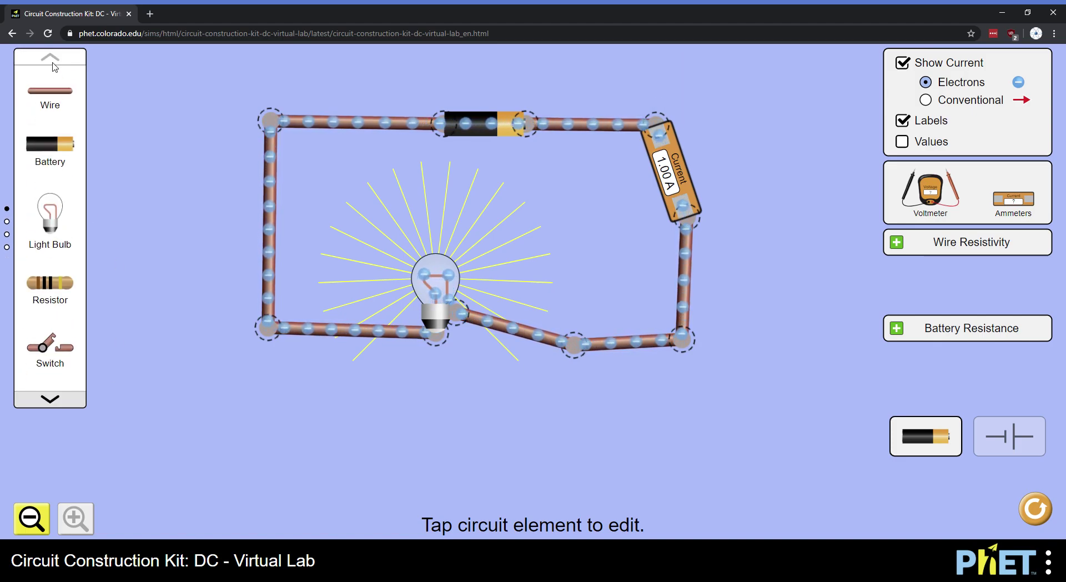
left_click(684, 179)
left_click(786, 297)
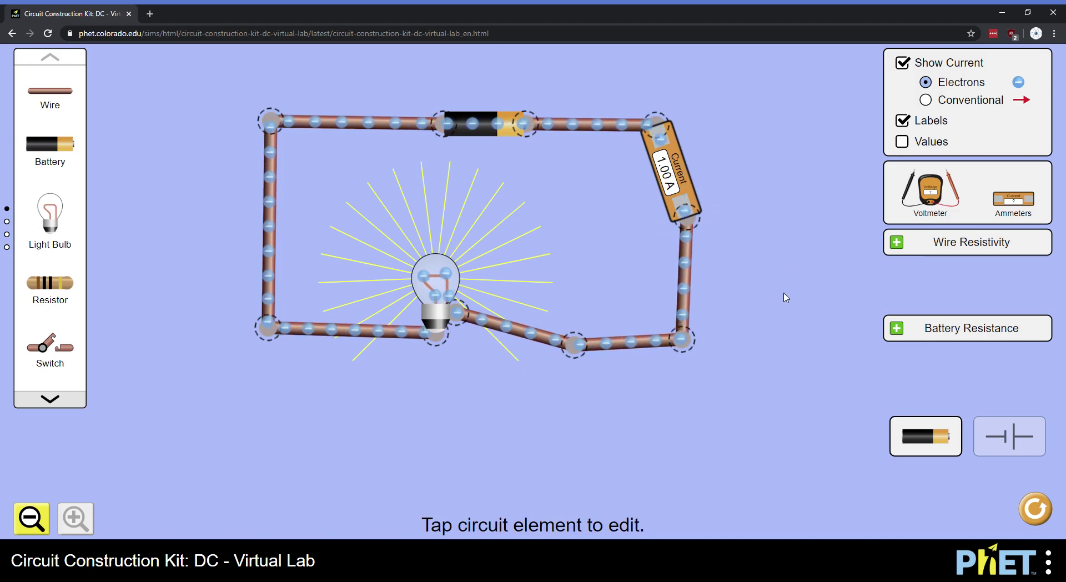
left_click(488, 123)
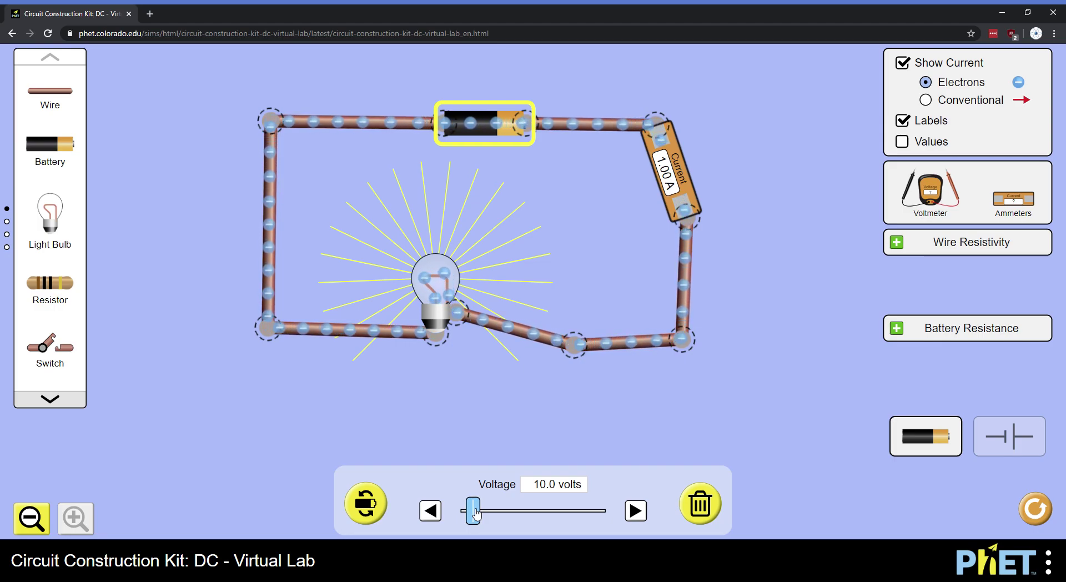
Vary the battery voltage, check the bulb's resistance, and settle back on 10.0 volts.
left_click_drag(475, 514, 501, 515)
left_click(435, 283)
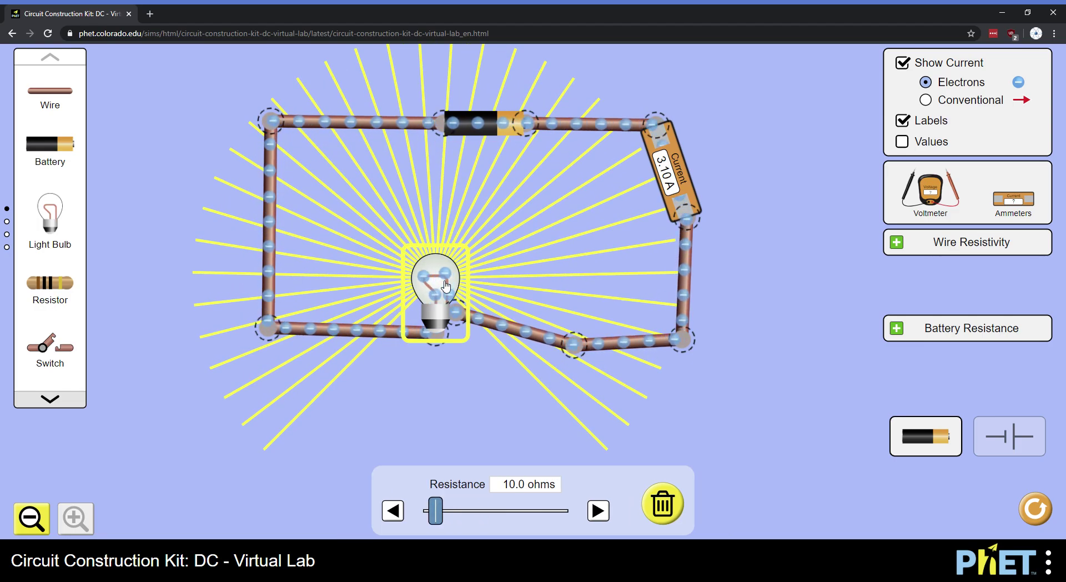
left_click(499, 284)
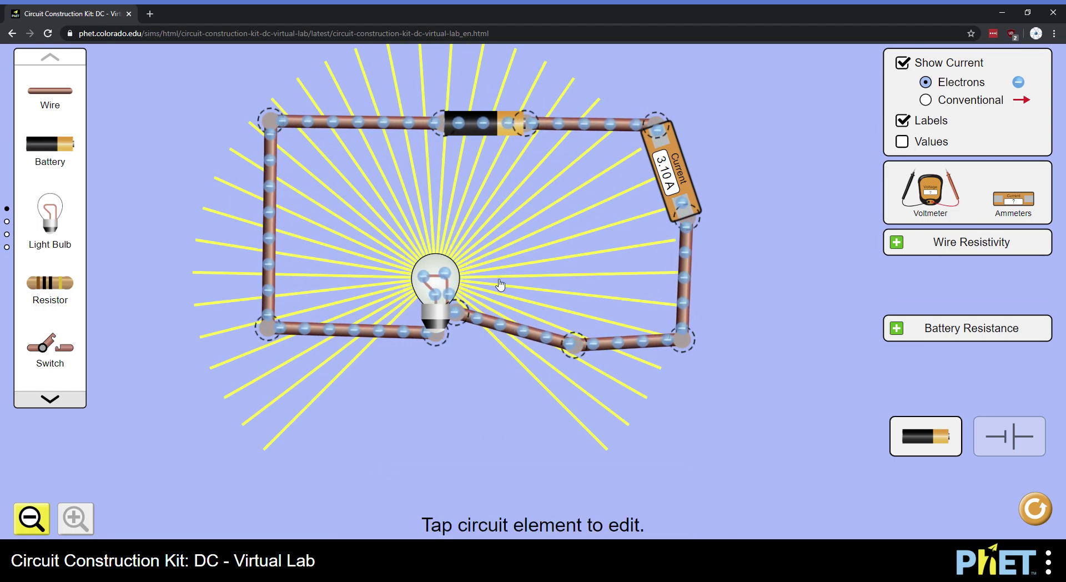
left_click(484, 118)
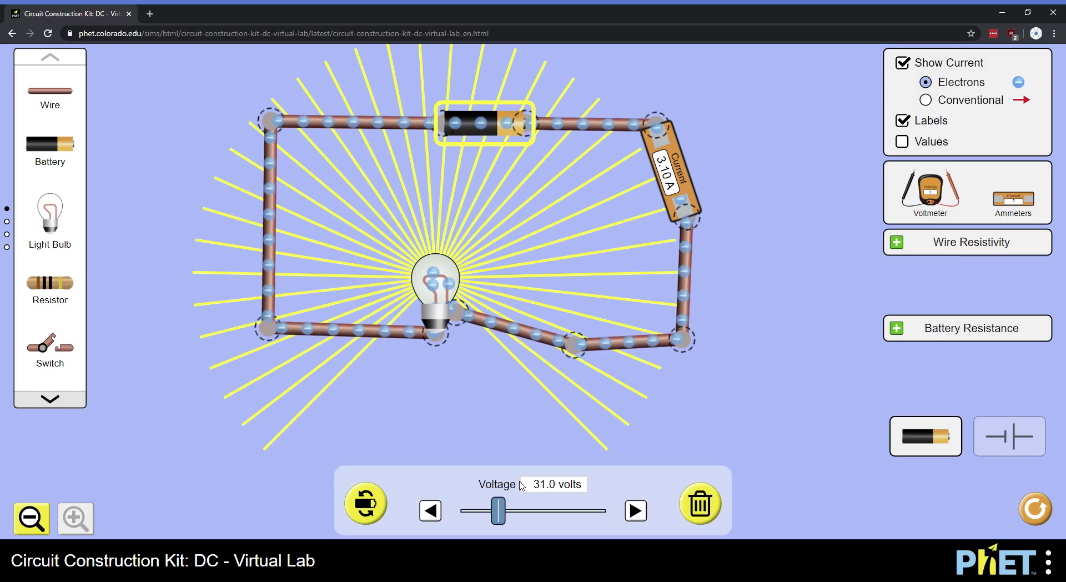
left_click_drag(501, 513, 468, 514)
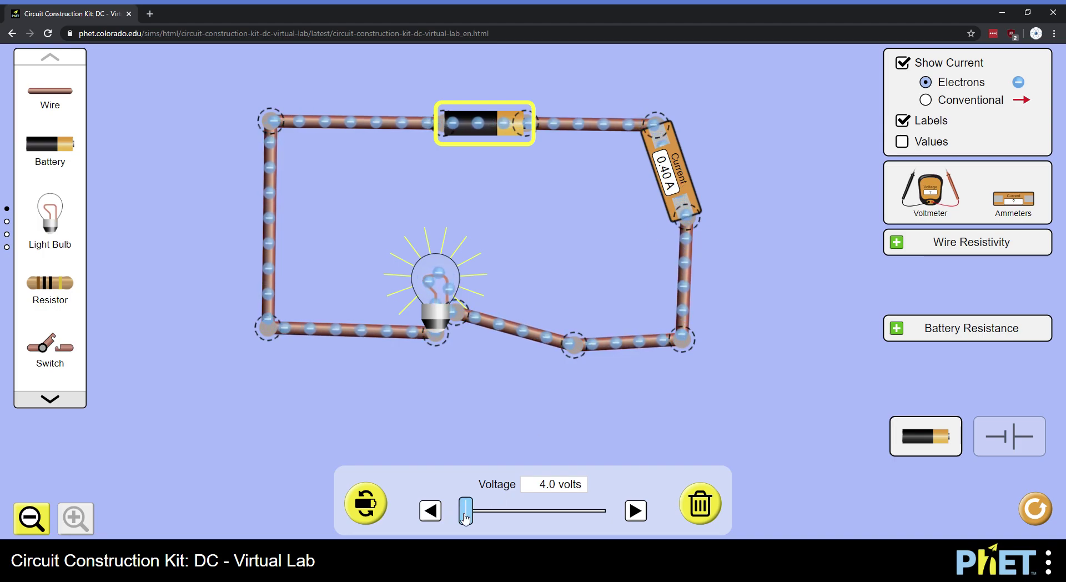
left_click_drag(472, 518, 481, 519)
left_click(636, 509)
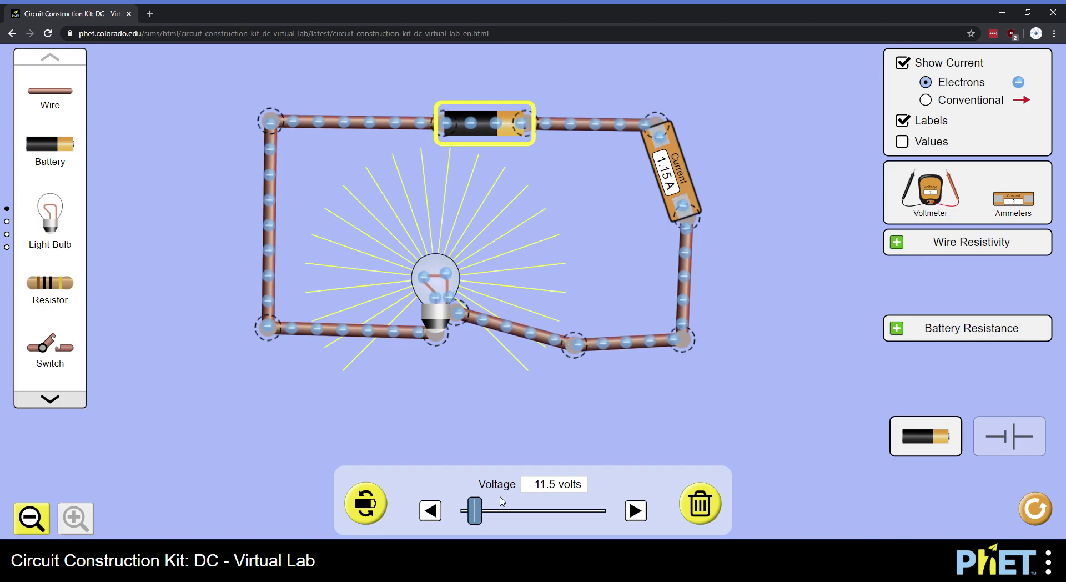
left_click(431, 509)
left_click(430, 509)
left_click(430, 510)
Compare the ammeter's 1.00 A reading with the 10.0 V battery, then deselect everything.
left_click(807, 286)
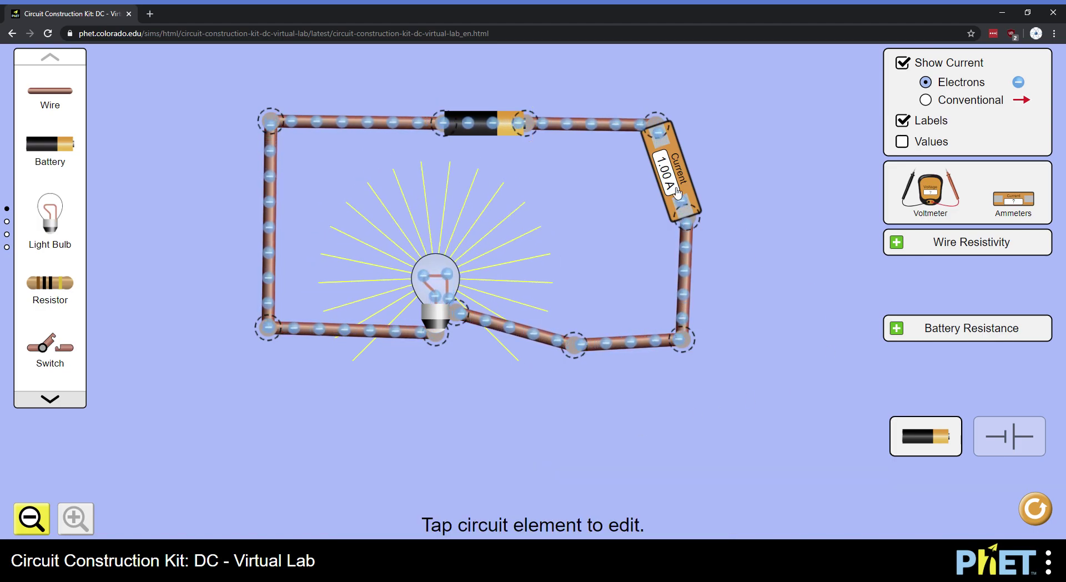
left_click(669, 172)
left_click(491, 127)
left_click(492, 126)
left_click(689, 177)
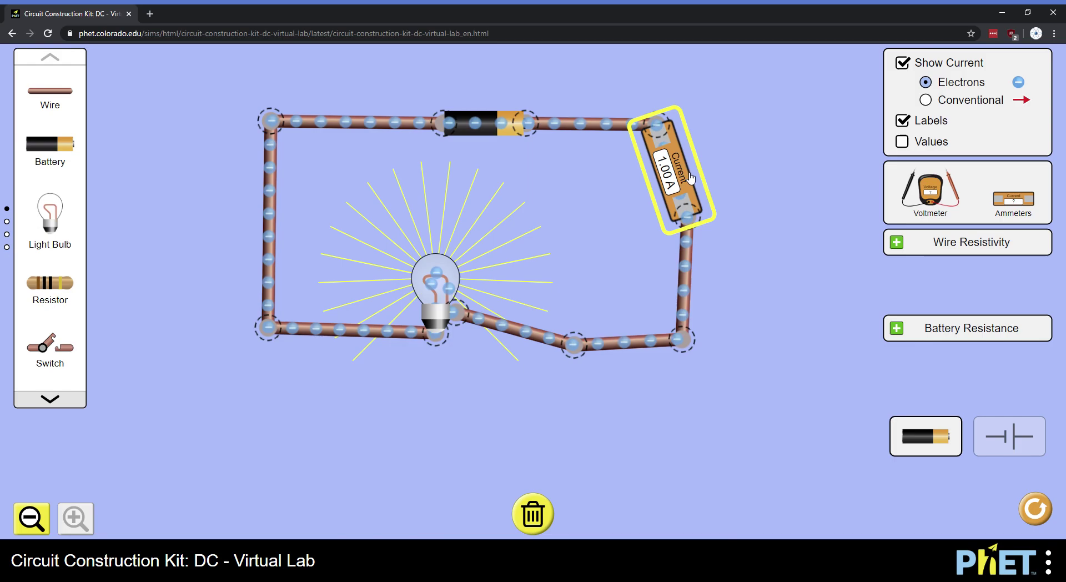
left_click(490, 129)
left_click(545, 190)
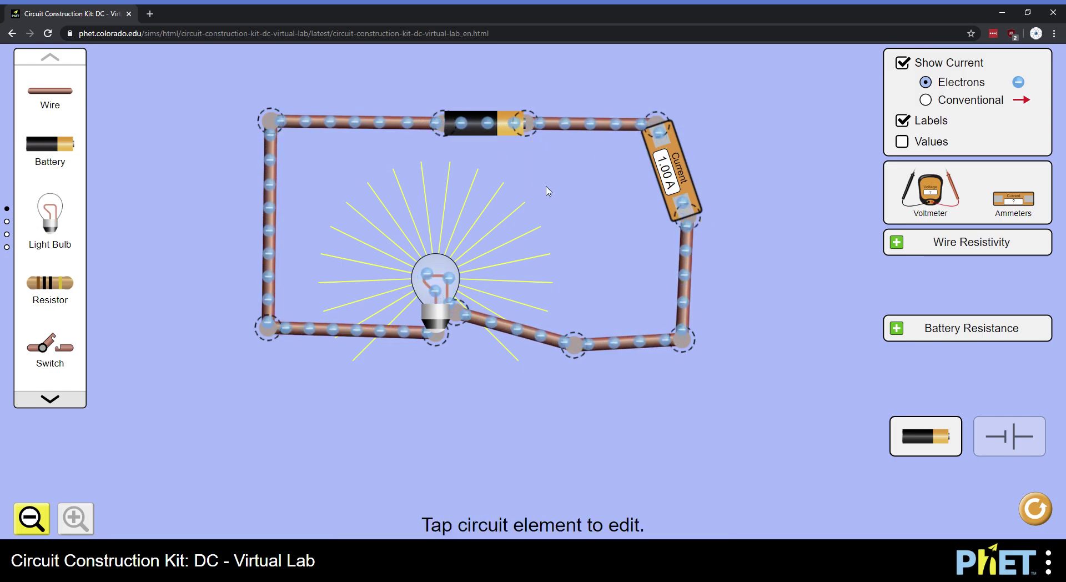
Delete the wire after the bulb and wire a second bulb in series to close the loop.
left_click(543, 334)
left_click(533, 510)
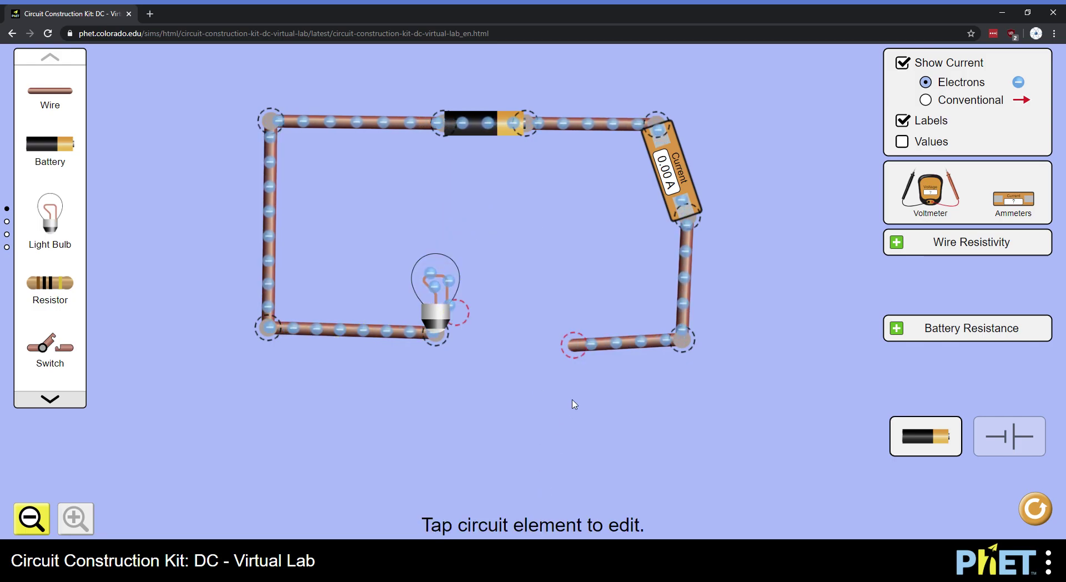
left_click_drag(50, 215, 526, 291)
left_click_drag(54, 93, 554, 329)
left_click_drag(578, 420, 597, 368)
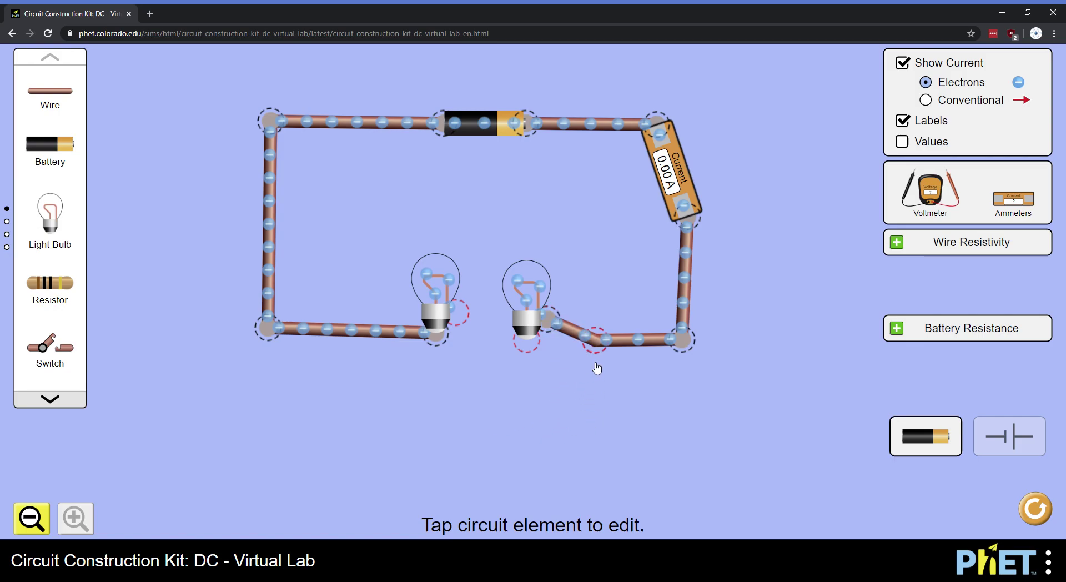
left_click_drag(54, 93, 535, 343)
left_click_drag(436, 417, 479, 319)
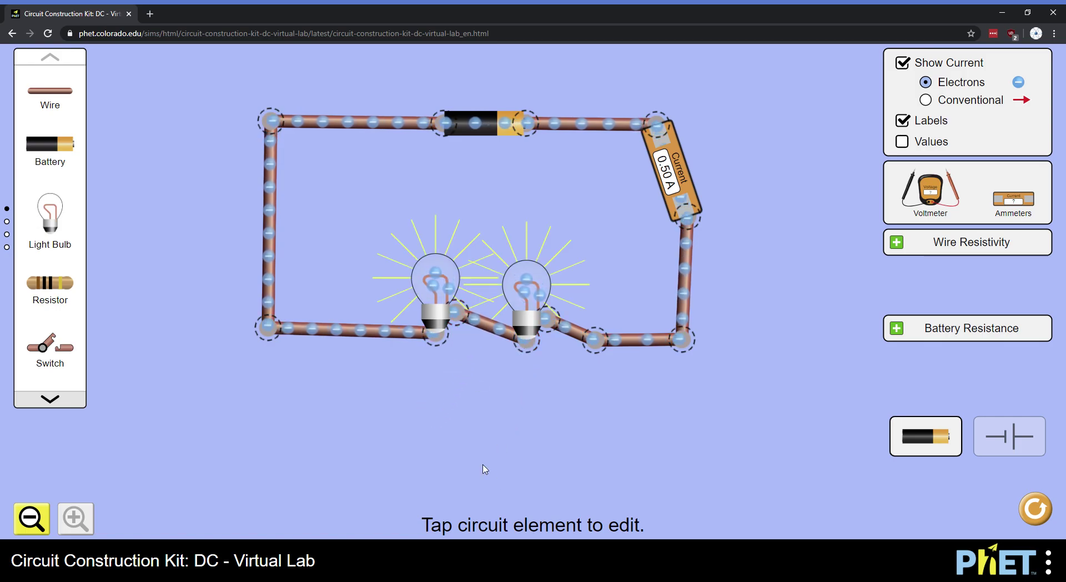
Check the 0.50 A ammeter reading, the battery voltage, and each bulb's 10.0-ohm resistance.
left_click(689, 184)
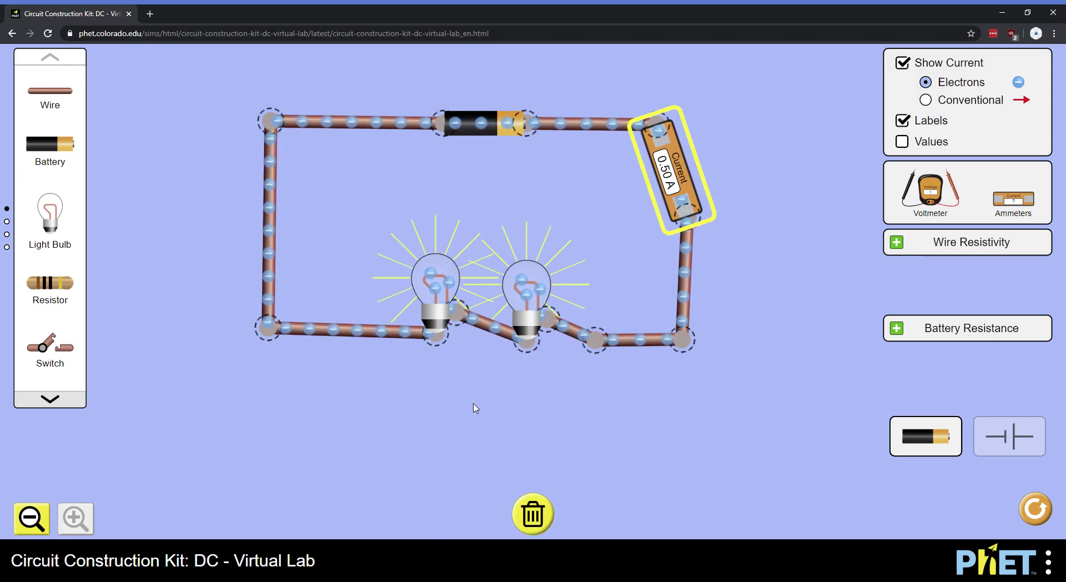
left_click(497, 136)
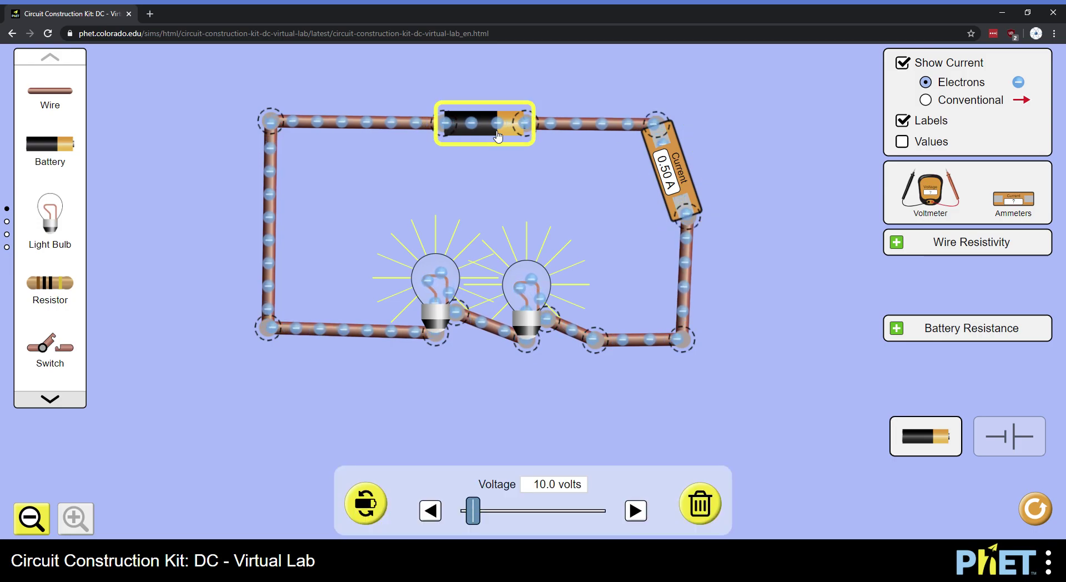
left_click(591, 190)
left_click(682, 177)
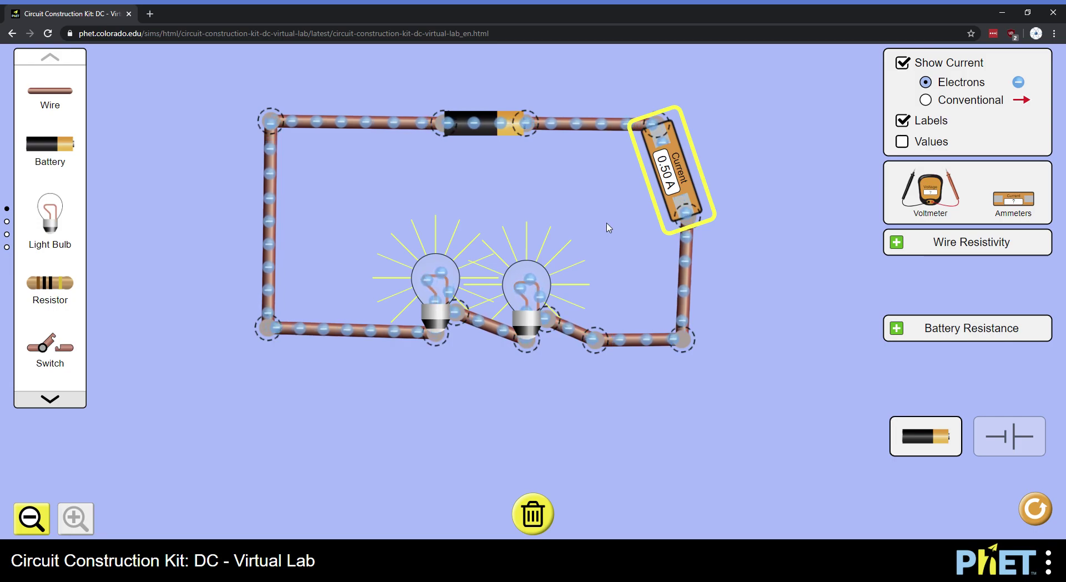
left_click(541, 304)
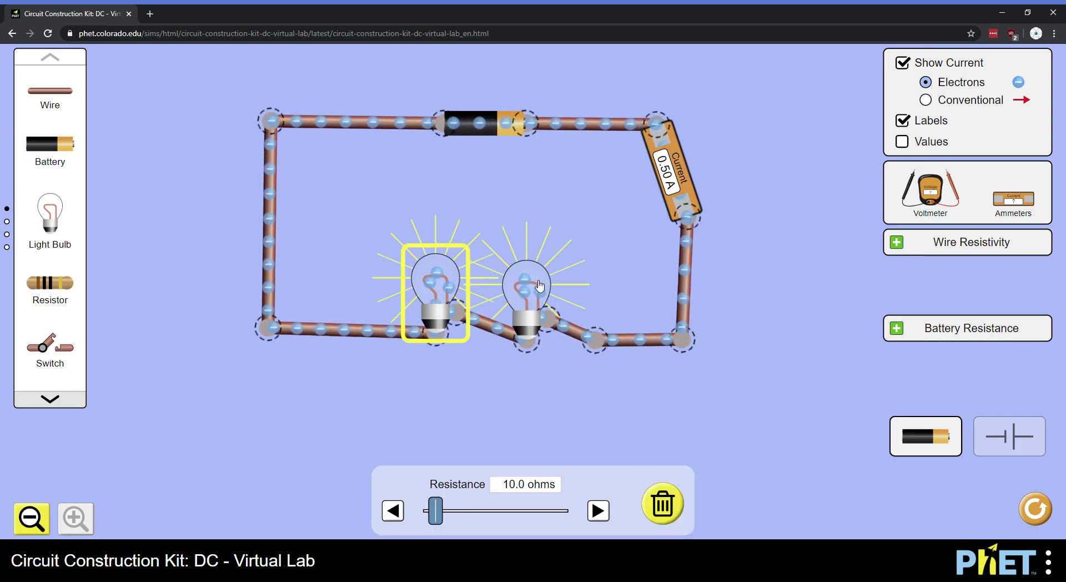
left_click(539, 286)
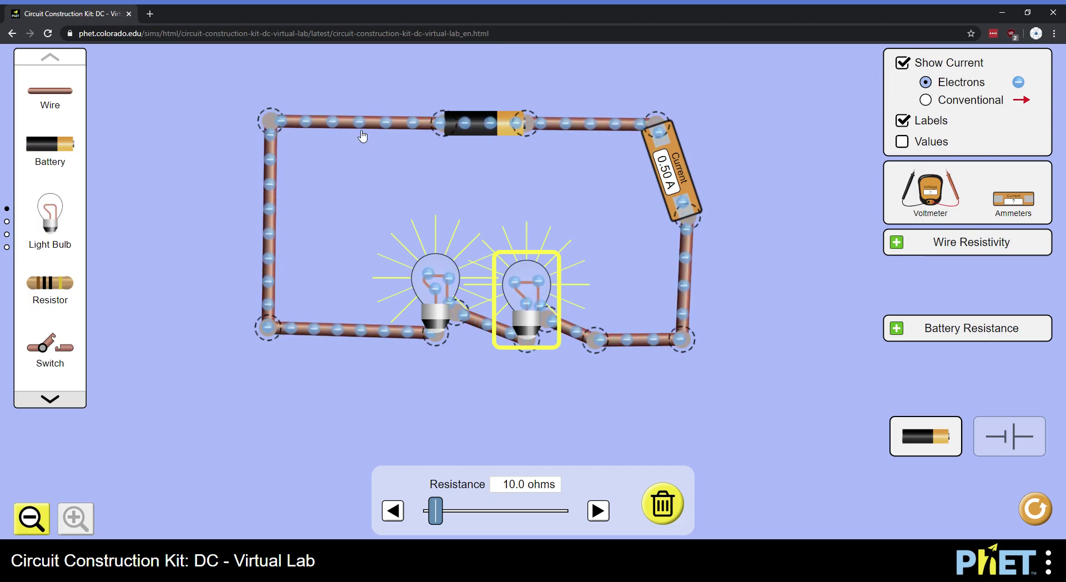
left_click(319, 205)
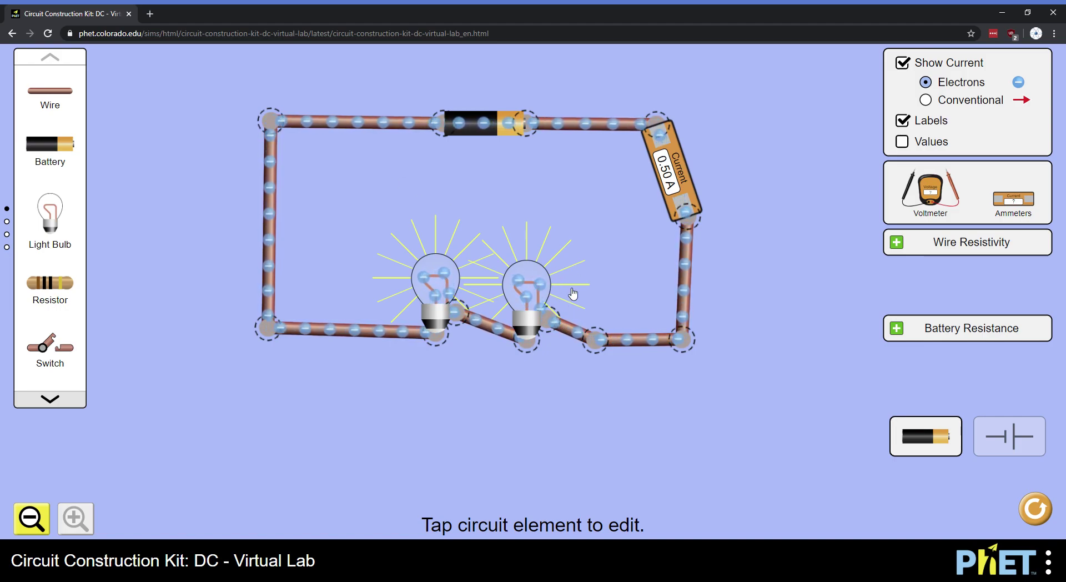
Trash the right bulb and the ammeter, bridging the gaps with wires, then check the battery voltage.
left_click(536, 290)
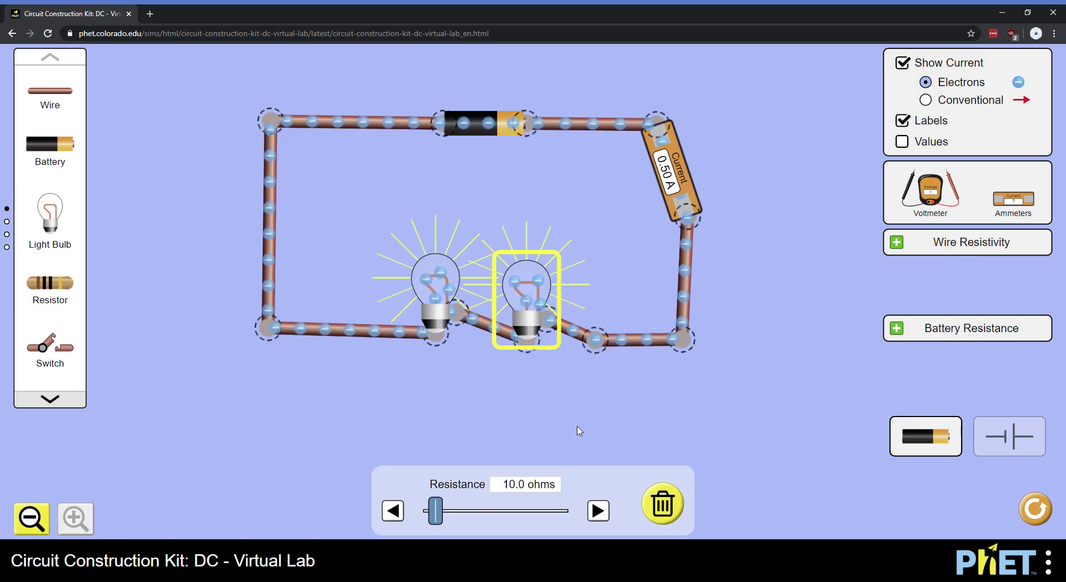
left_click(664, 501)
left_click_drag(557, 318, 534, 338)
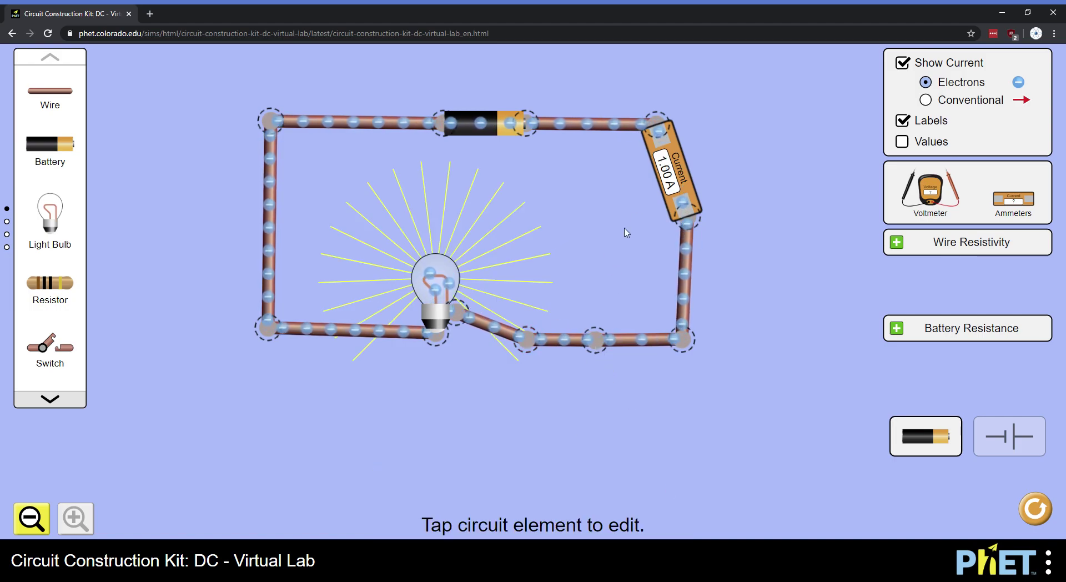
left_click(671, 169)
left_click(534, 507)
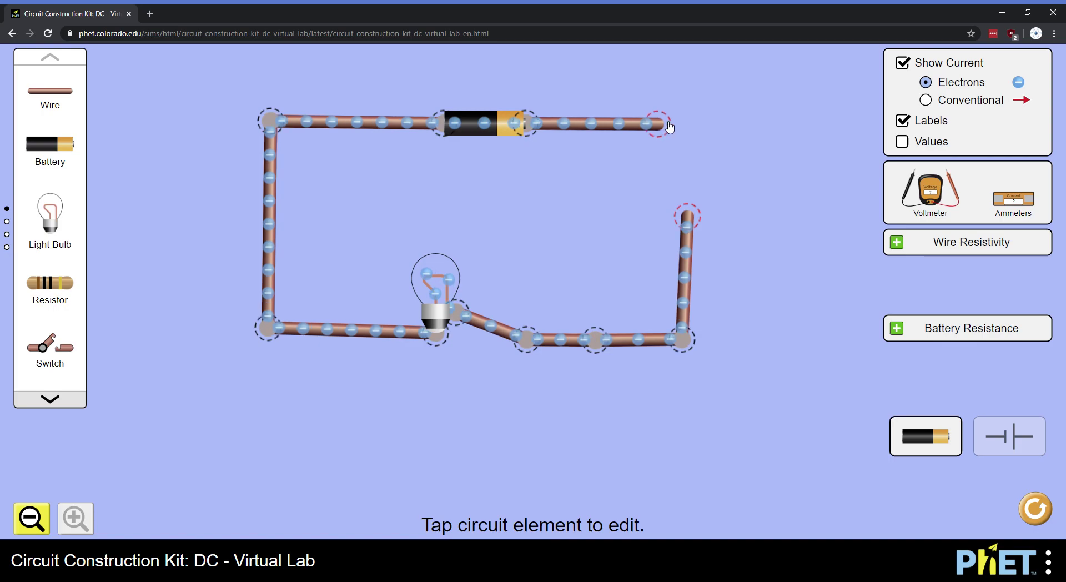
left_click_drag(49, 90, 693, 216)
left_click(499, 130)
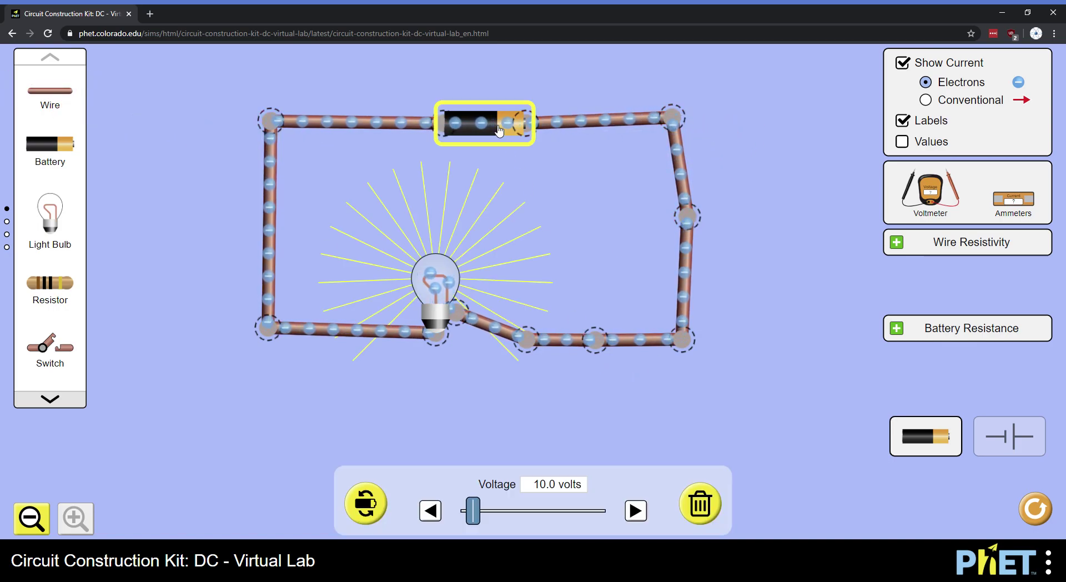
Place a voltmeter below the circuit with probes on the bottom-left and bottom-right wires.
left_click(205, 207)
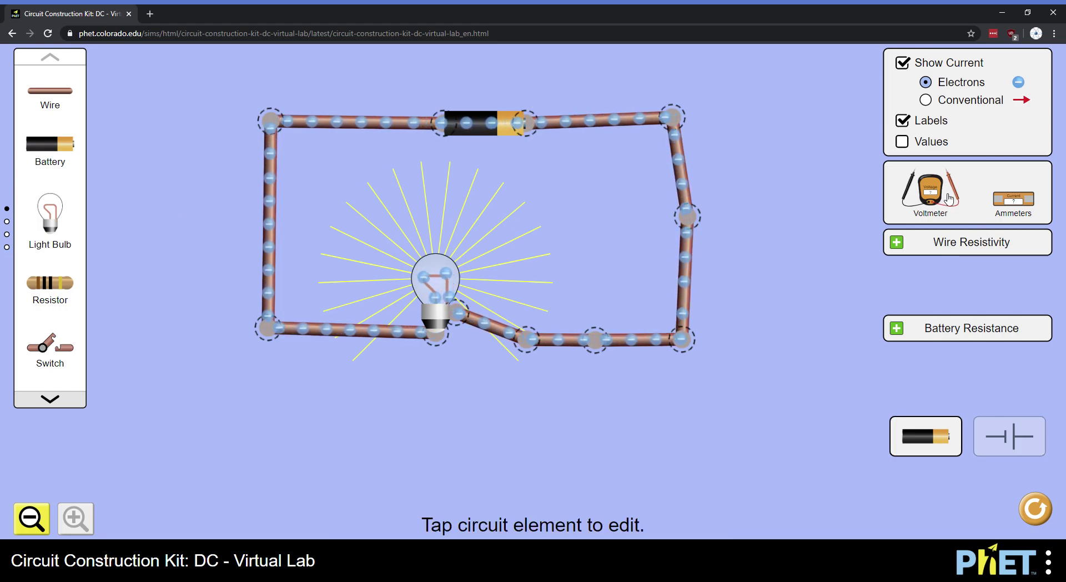
left_click(941, 197)
left_click_drag(942, 197, 430, 482)
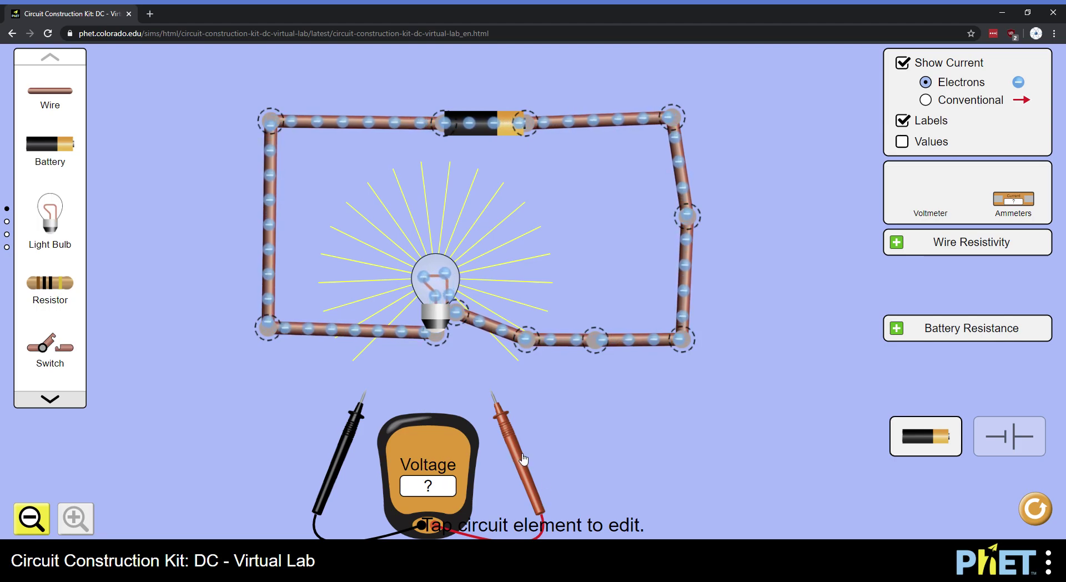
left_click_drag(523, 459, 599, 439)
left_click_drag(352, 442, 315, 439)
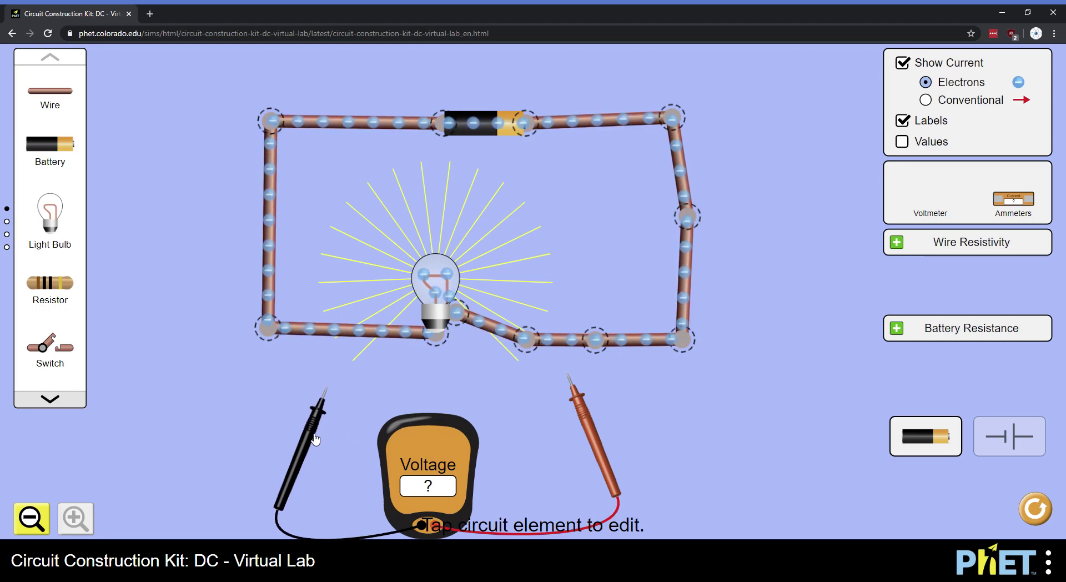
left_click_drag(315, 439, 327, 385)
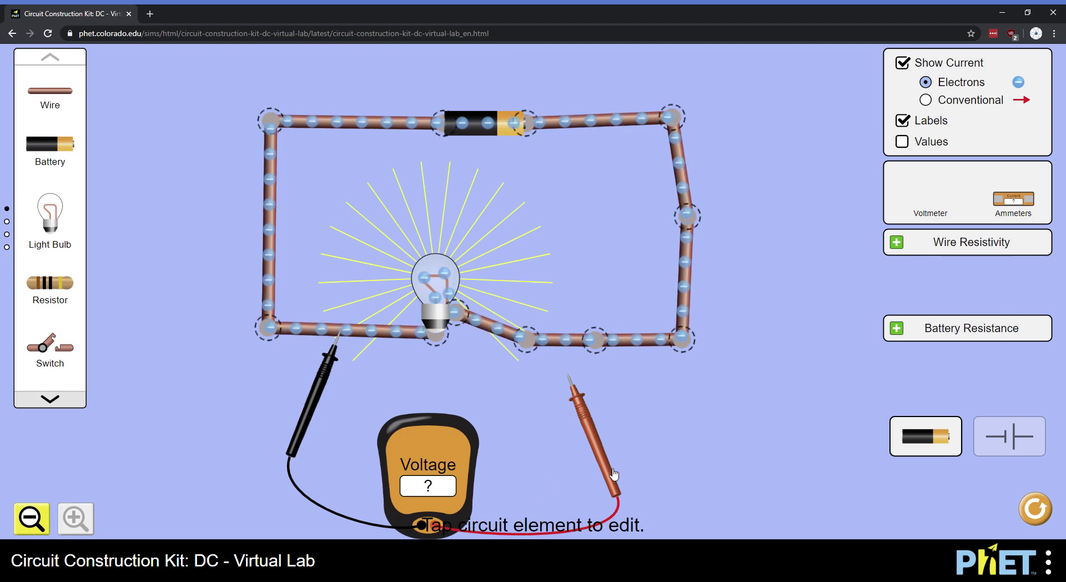
left_click_drag(613, 474, 610, 442)
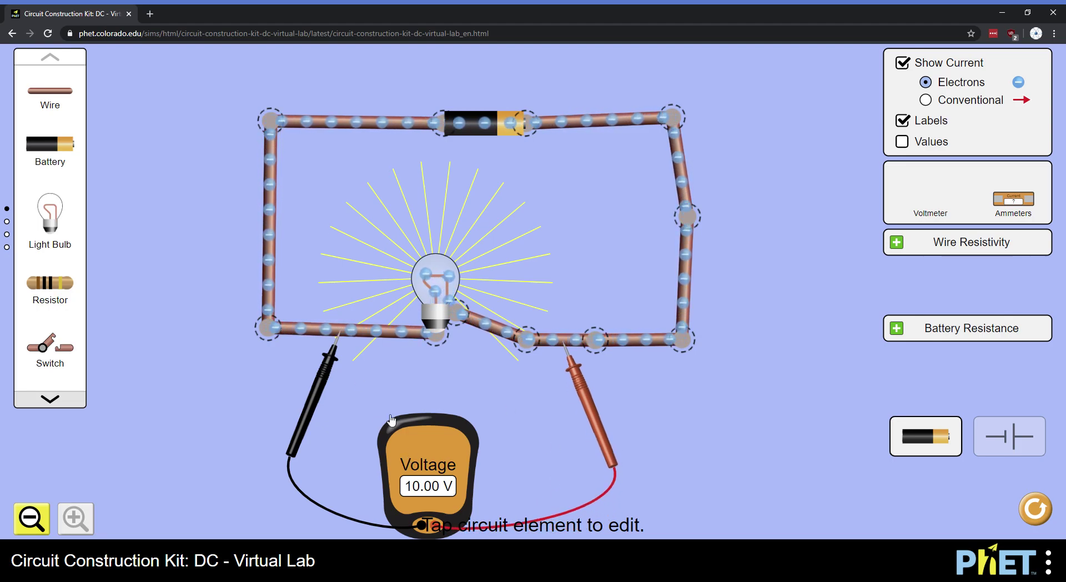
Inspect the probed wires, the battery's 10.0 V voltage and the bulb's resistance.
left_click(348, 334)
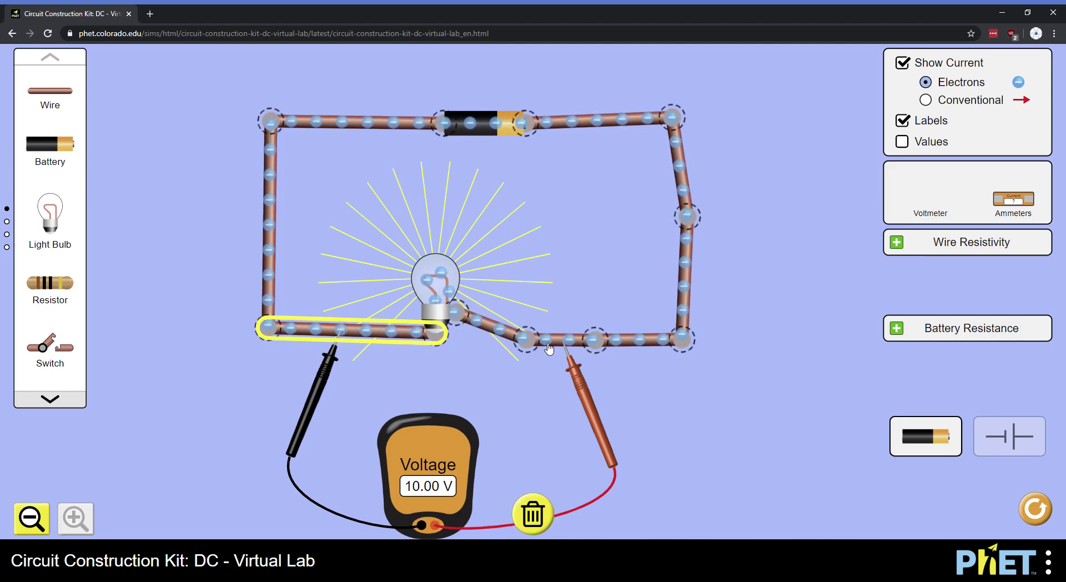
left_click(525, 397)
left_click(578, 339)
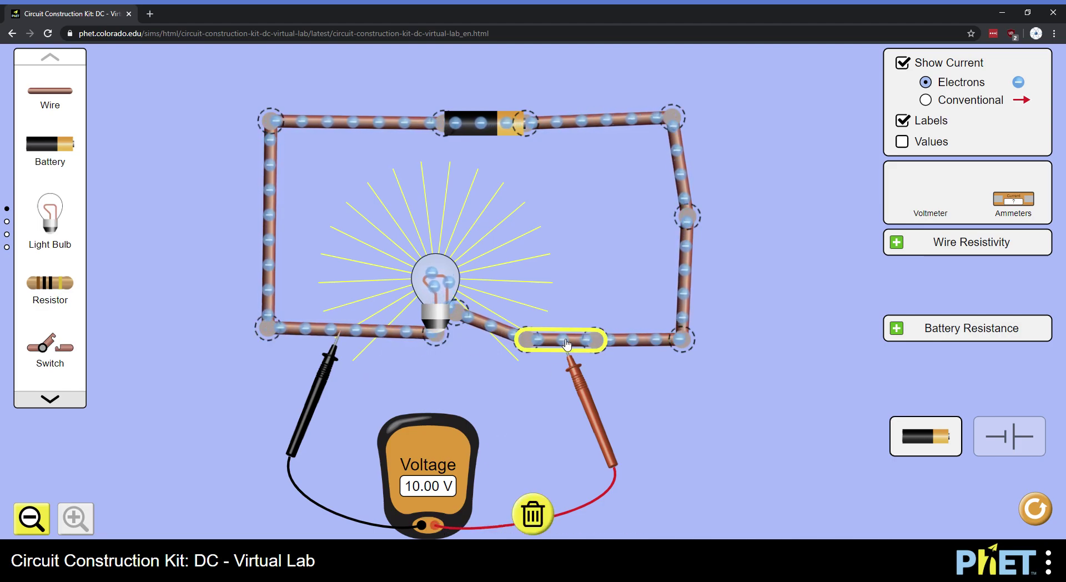
left_click(661, 407)
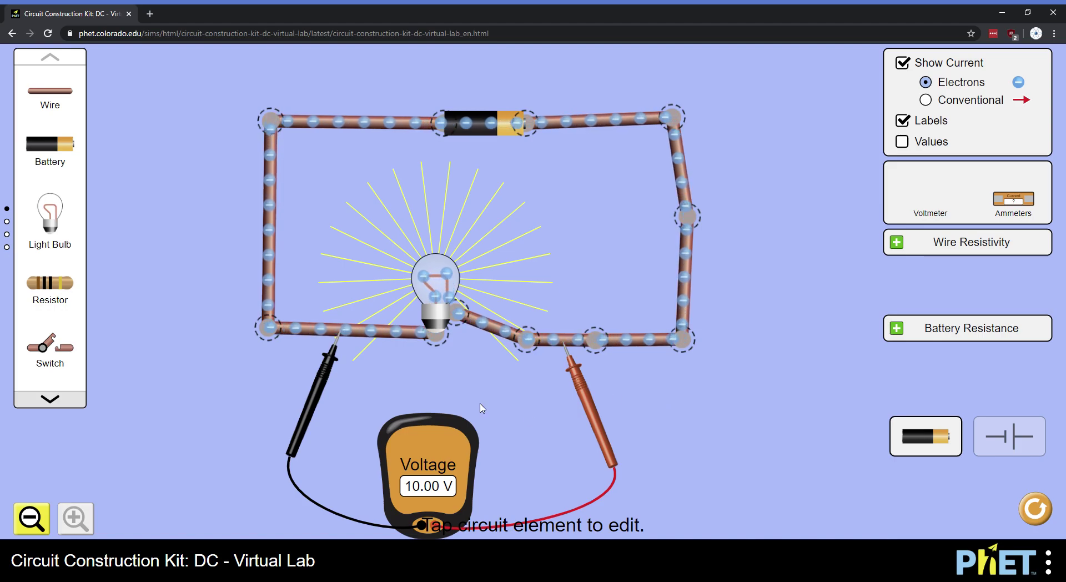
left_click(488, 133)
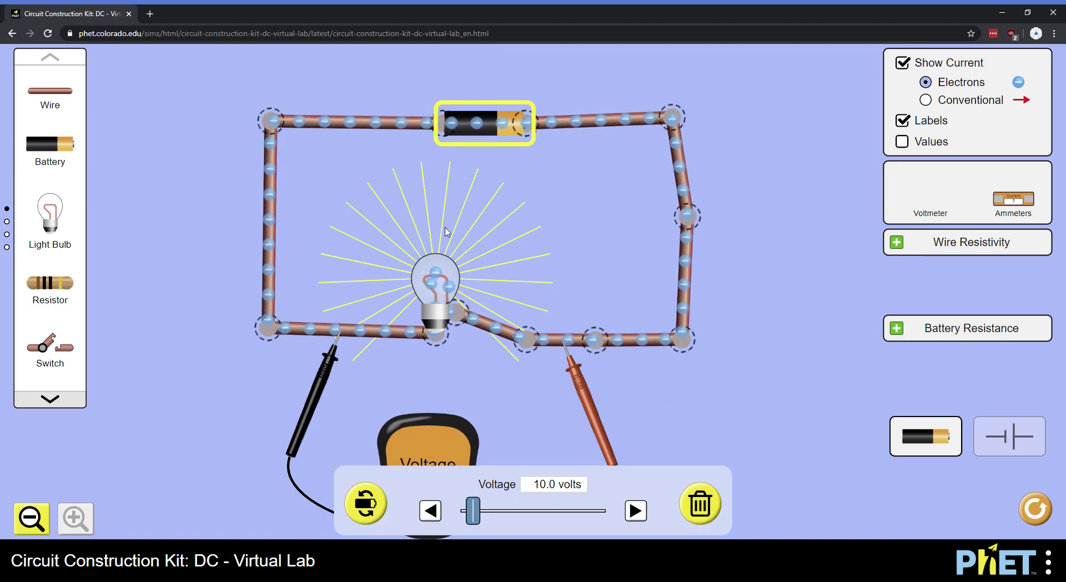
left_click(448, 276)
left_click(167, 369)
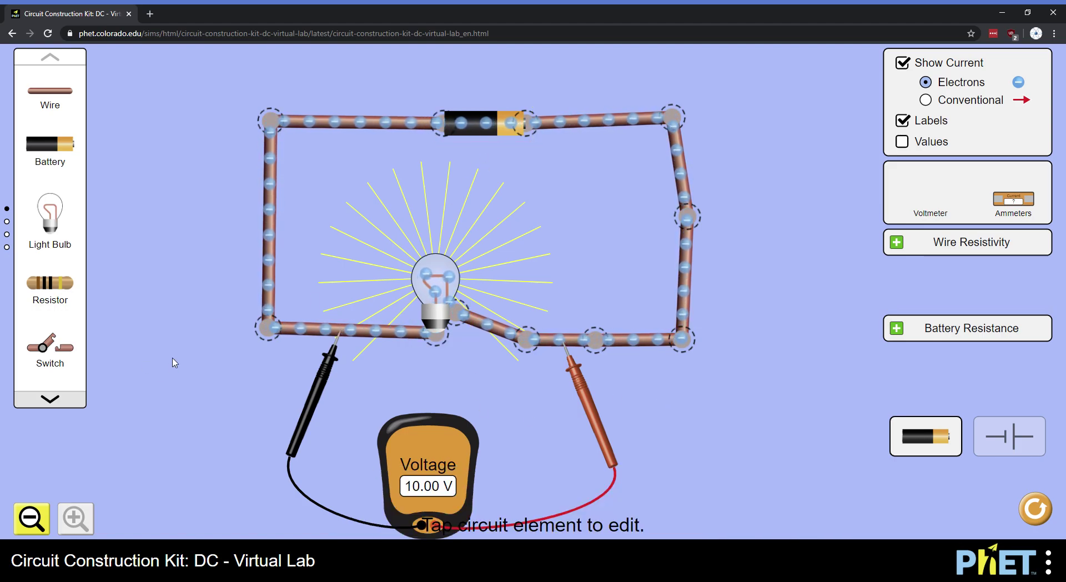
Reposition the probes on the wires either side of the bulb to read 10.00 V.
left_click_drag(582, 388, 495, 370)
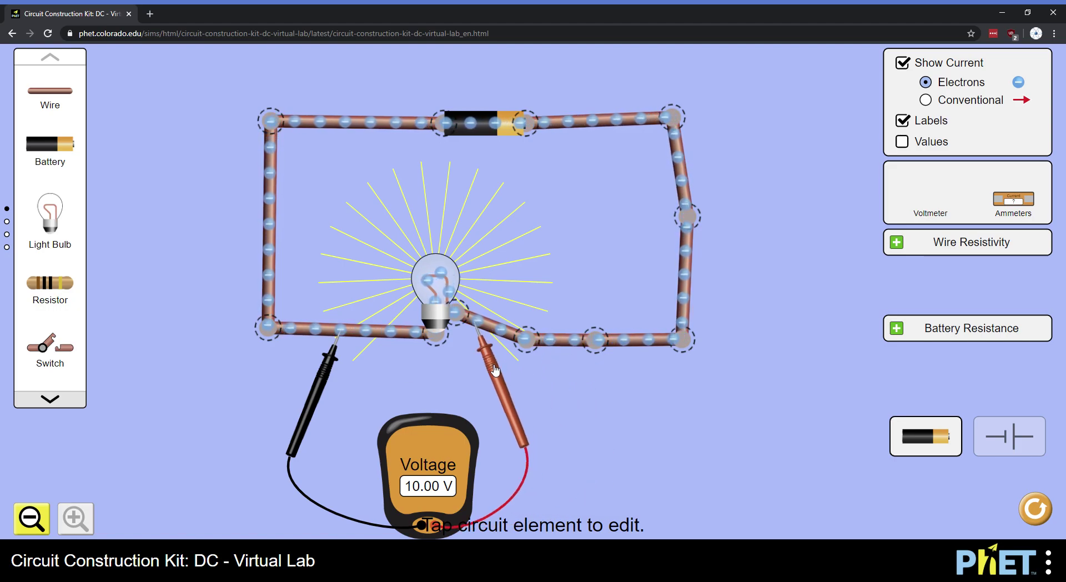
left_click_drag(330, 353, 380, 405)
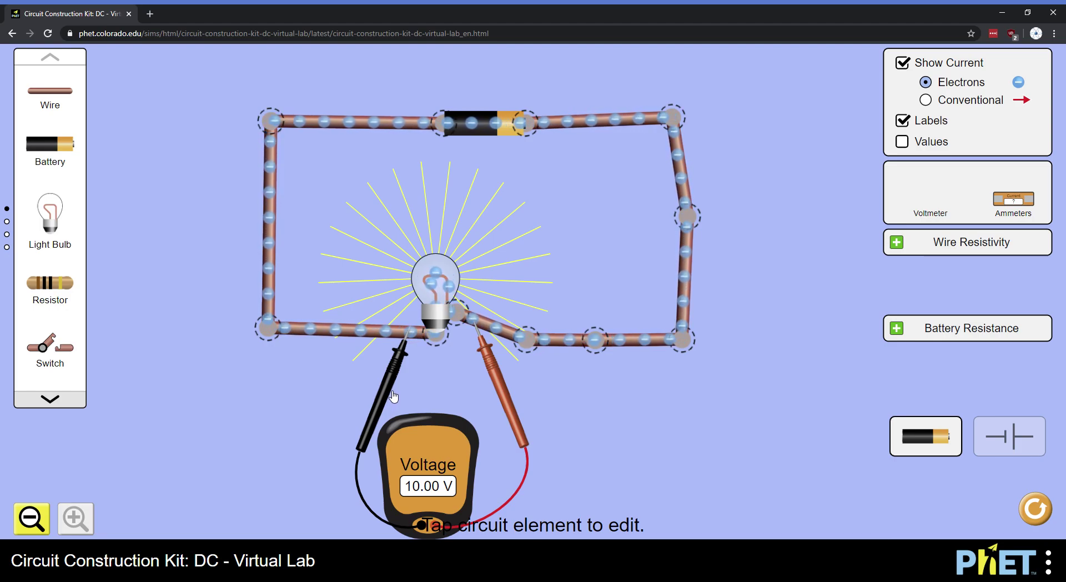
left_click_drag(394, 397, 391, 398)
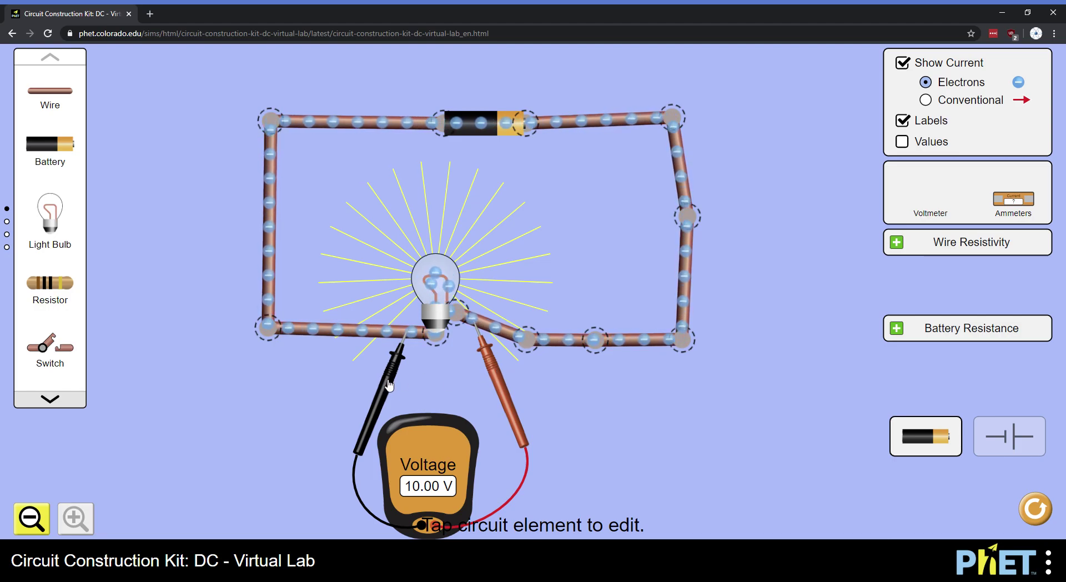
Probe along the bottom wire to read 0.00 V, then across the bulb for 10.00 V.
left_click_drag(389, 384, 307, 386)
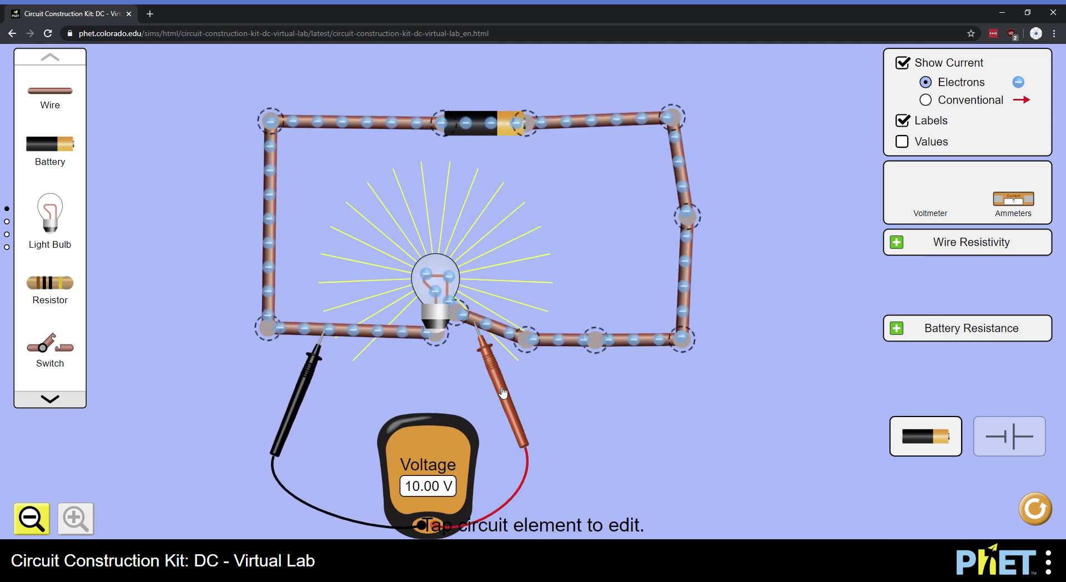
left_click_drag(457, 441, 399, 452)
left_click_drag(514, 402, 430, 428)
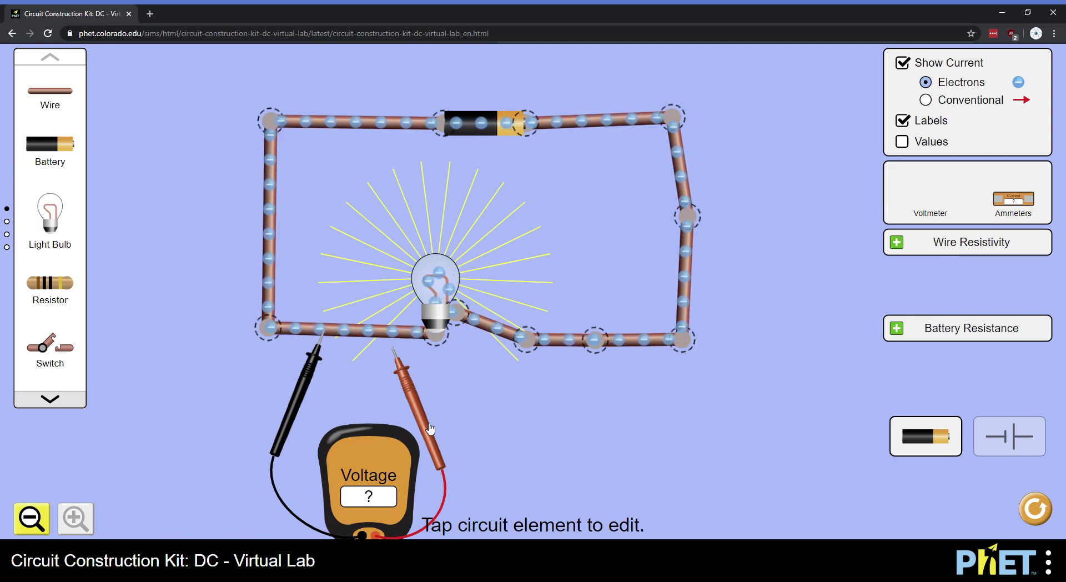
left_click_drag(430, 428, 432, 417)
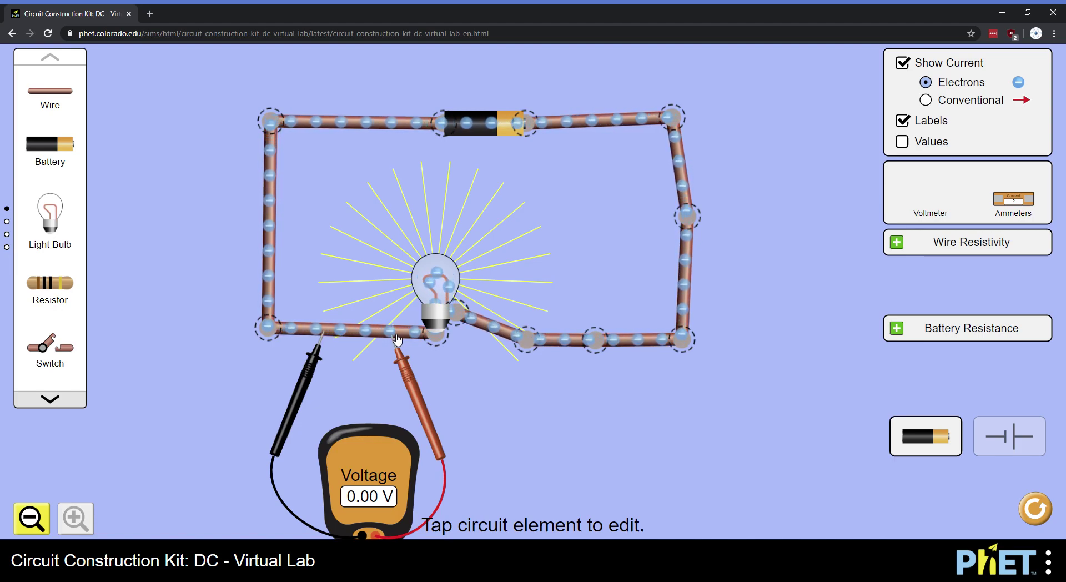
left_click_drag(411, 364, 531, 363)
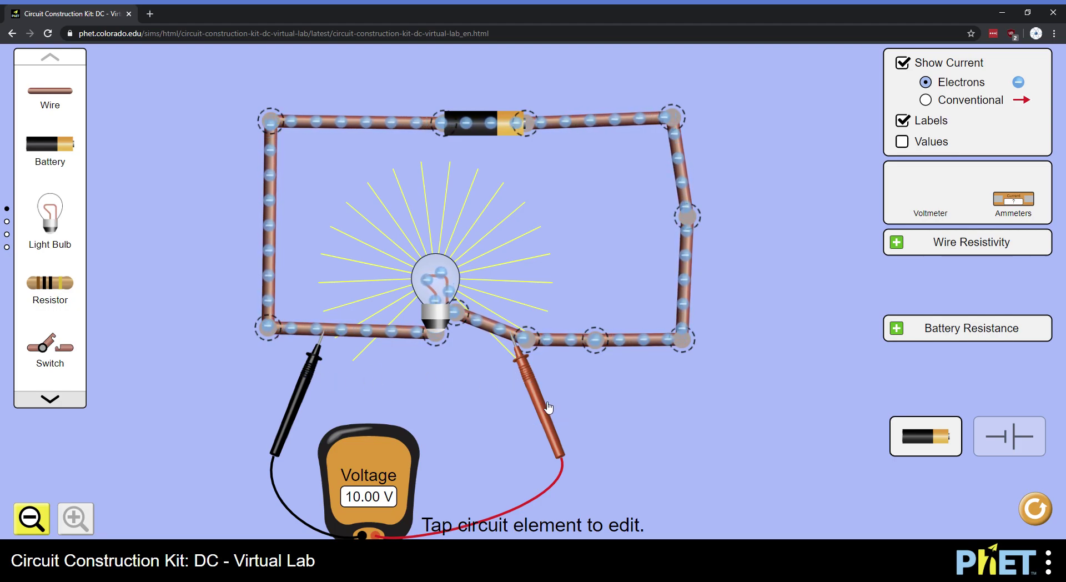
Put the voltmeter probes across the battery and restore its voltage to 10.0 V, reading 10.00 V.
left_click_drag(547, 407, 595, 185)
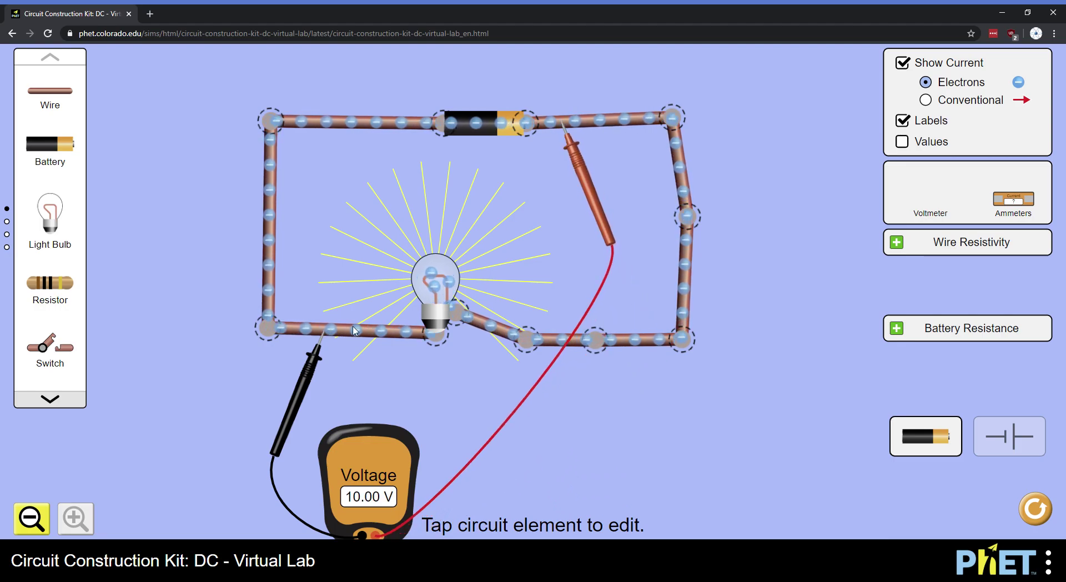
left_click_drag(312, 380, 381, 166)
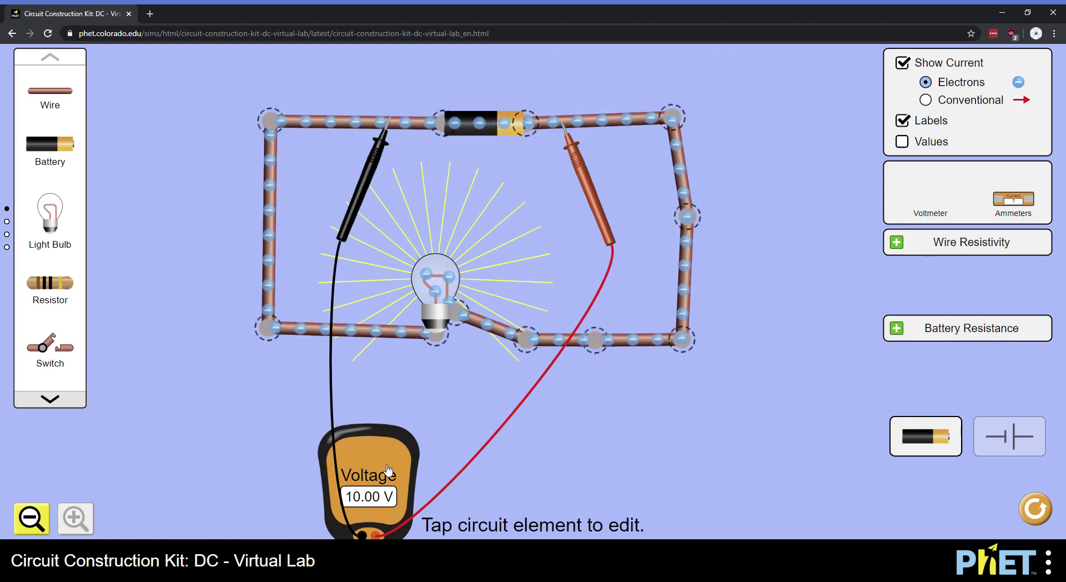
left_click(472, 124)
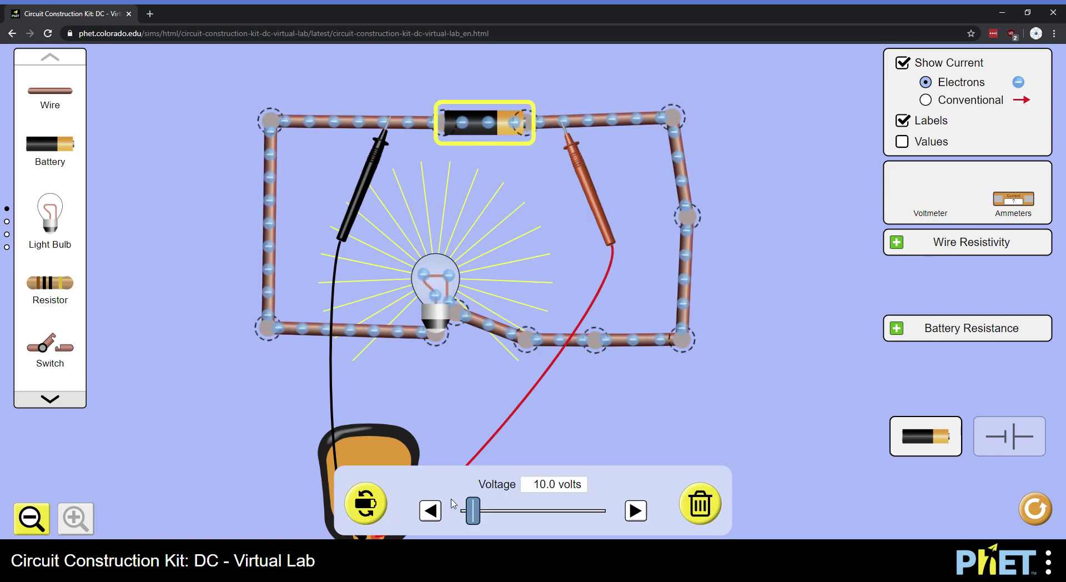
left_click_drag(386, 451, 430, 379)
left_click(482, 124)
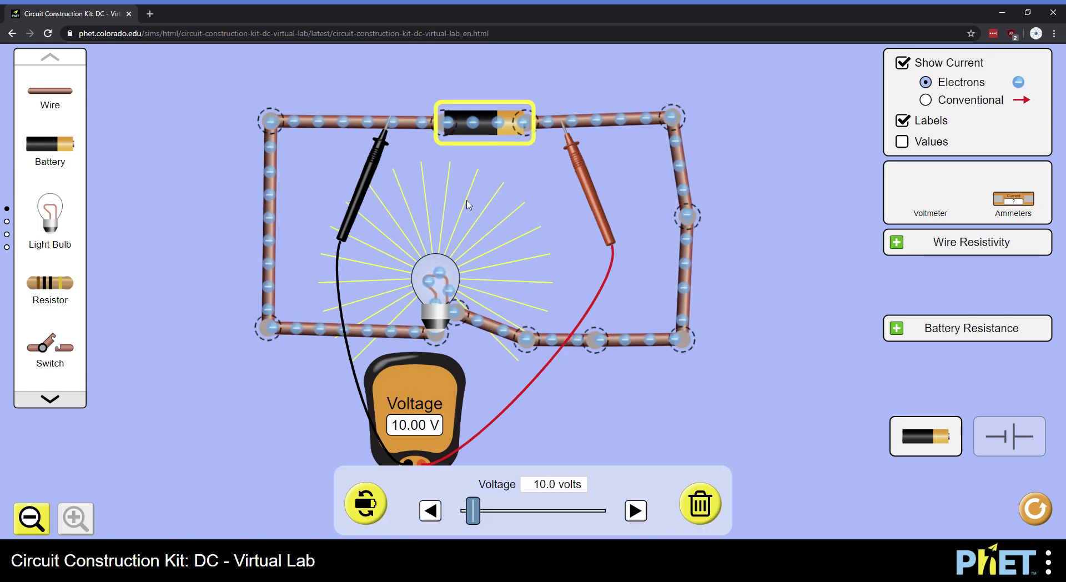
mouse_move(468, 512)
left_mouse_down()
mouse_move(508, 514)
mouse_move(479, 508)
left_mouse_up()
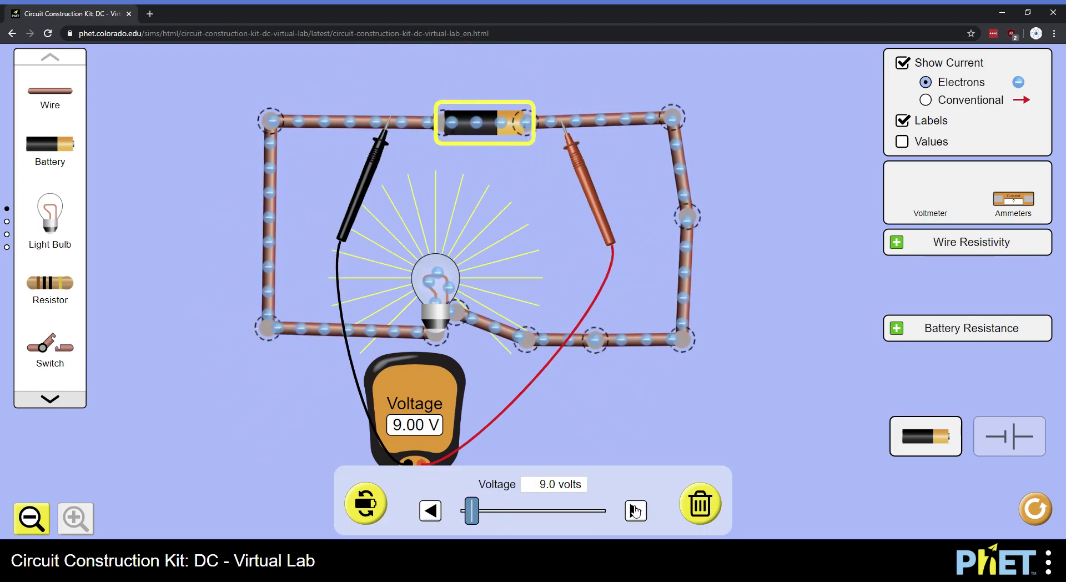
left_click(635, 510)
Move the voltmeter and probes aside and delete the bottom wire right of the bulb.
left_click_drag(428, 394, 442, 474)
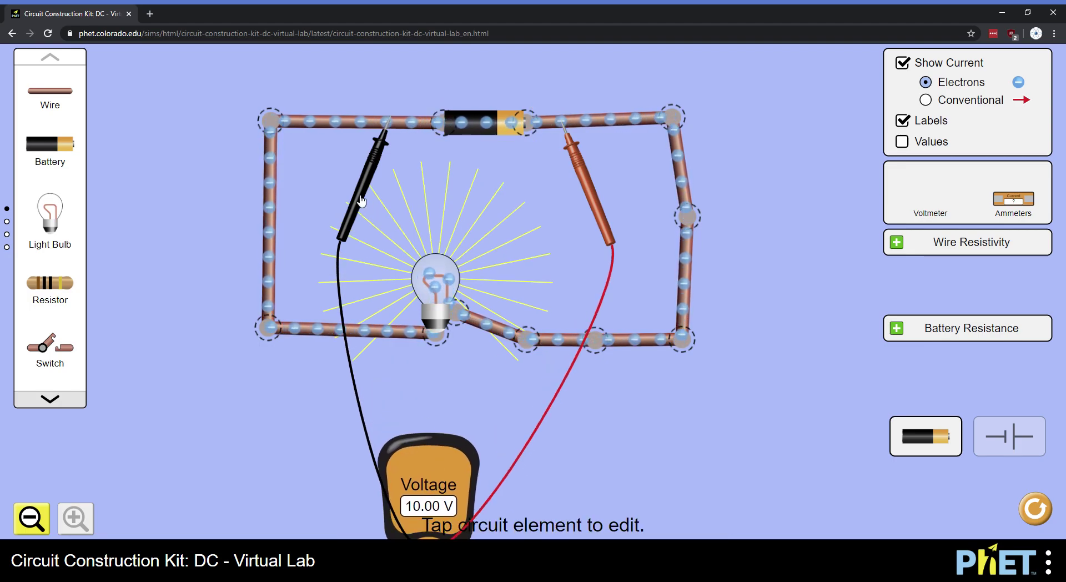
left_click_drag(363, 181, 263, 383)
left_click_drag(600, 195, 646, 488)
left_click(563, 340)
left_click(545, 520)
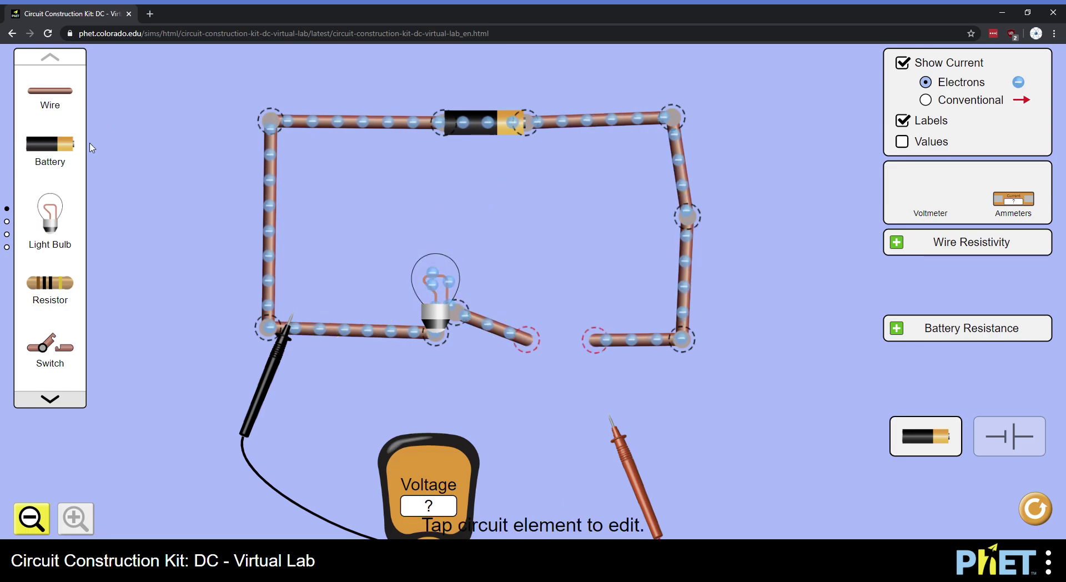
Insert a second light bulb and connecting wire, then bring the probes back near the circuit.
left_click_drag(50, 213, 517, 318)
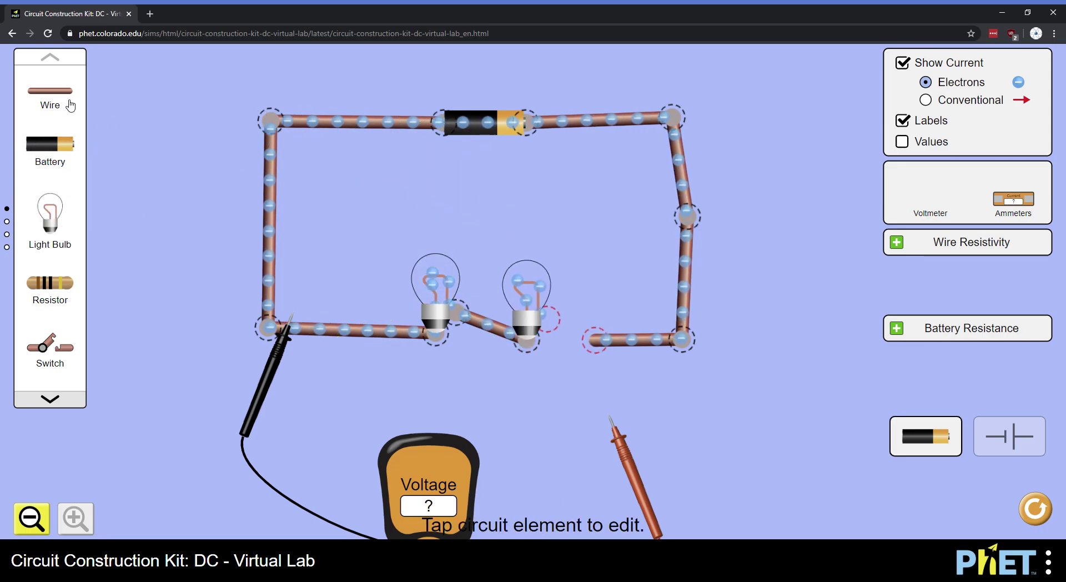
left_click_drag(70, 92, 551, 246)
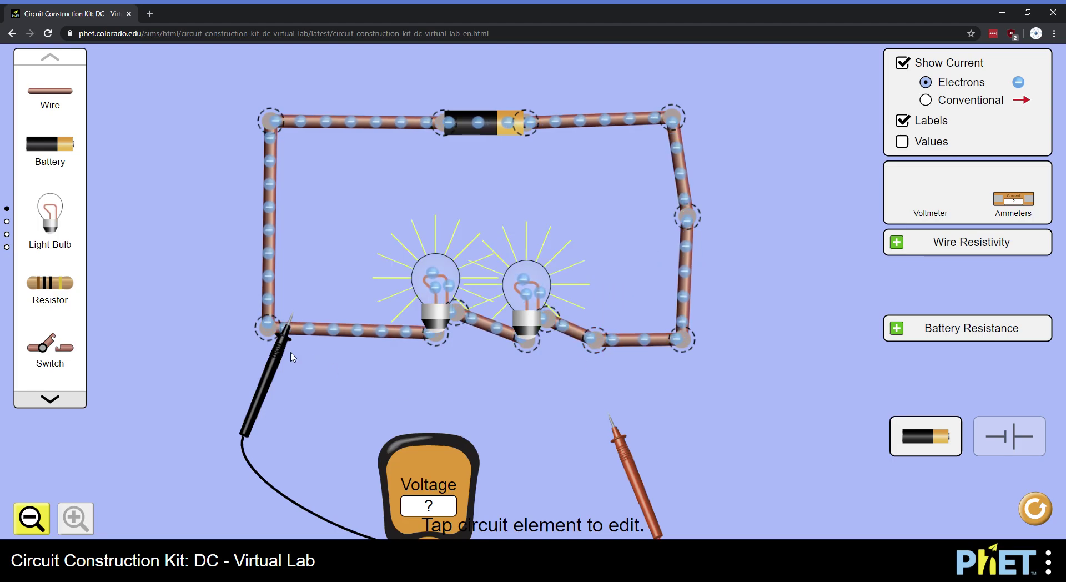
left_click_drag(276, 360, 362, 378)
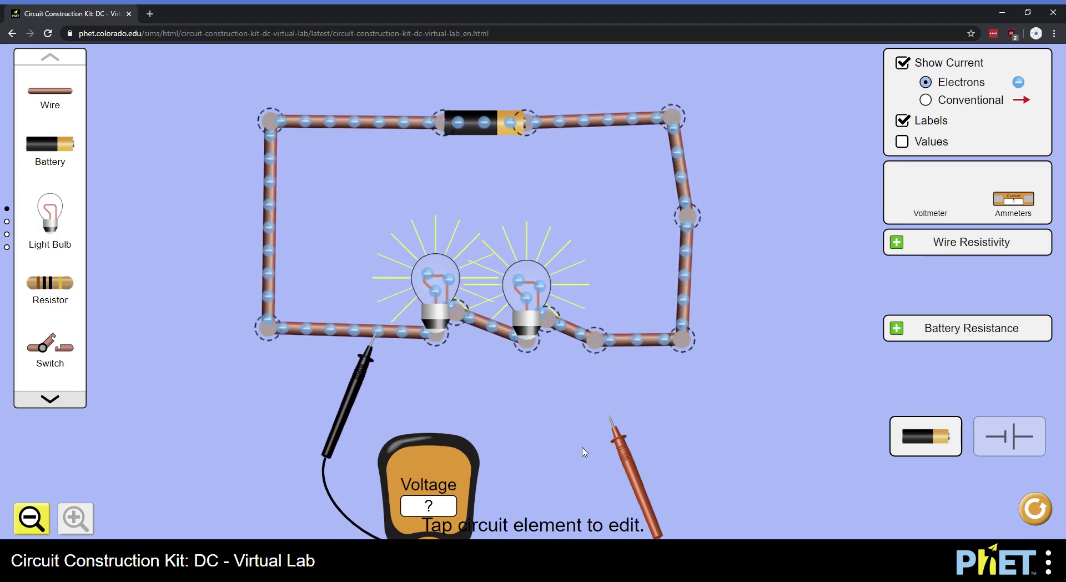
left_click_drag(630, 466, 513, 427)
Check the bulb and battery, then probe across the first bulb to read 5.00 V.
left_click(455, 280)
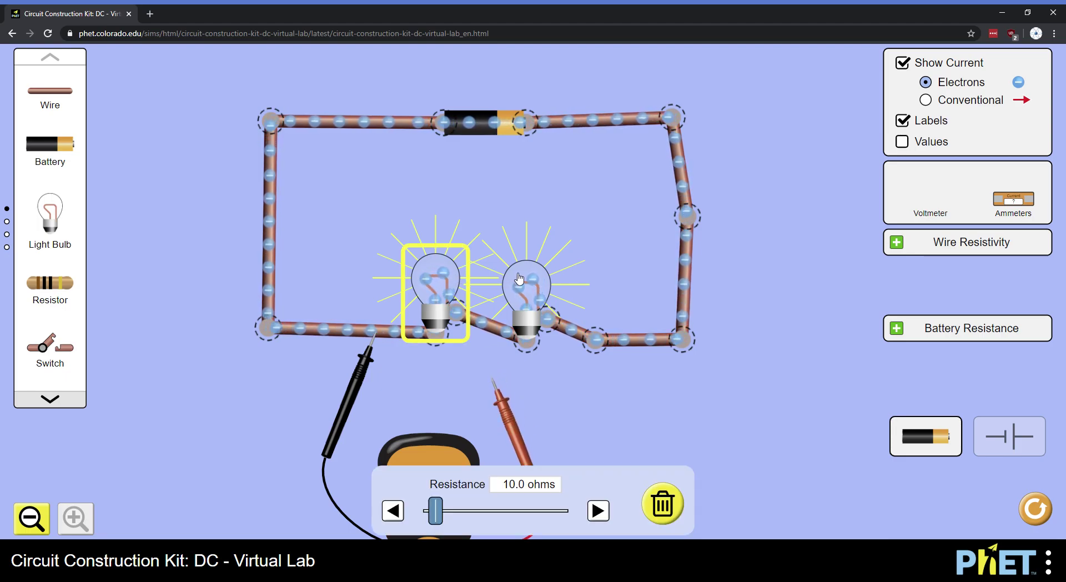
left_click(450, 122)
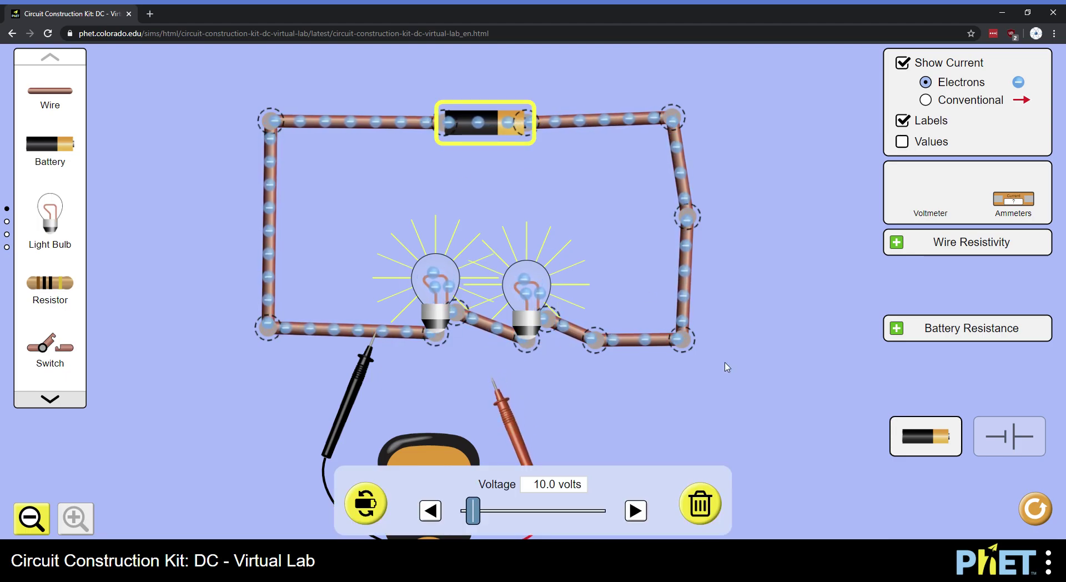
left_click(674, 387)
left_click_drag(366, 382, 367, 381)
left_click_drag(522, 436, 520, 425)
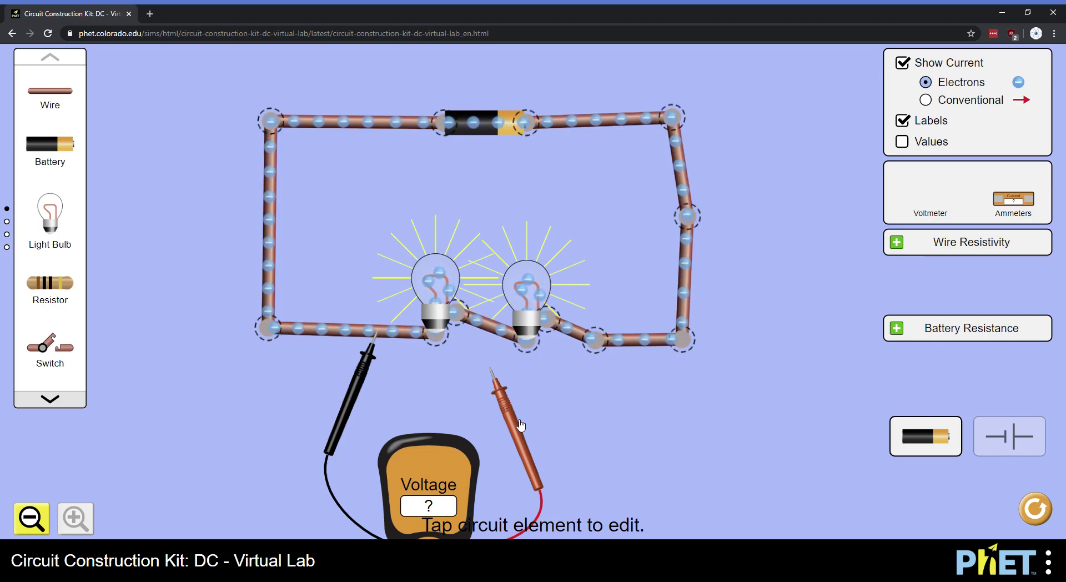
left_click_drag(520, 425, 518, 387)
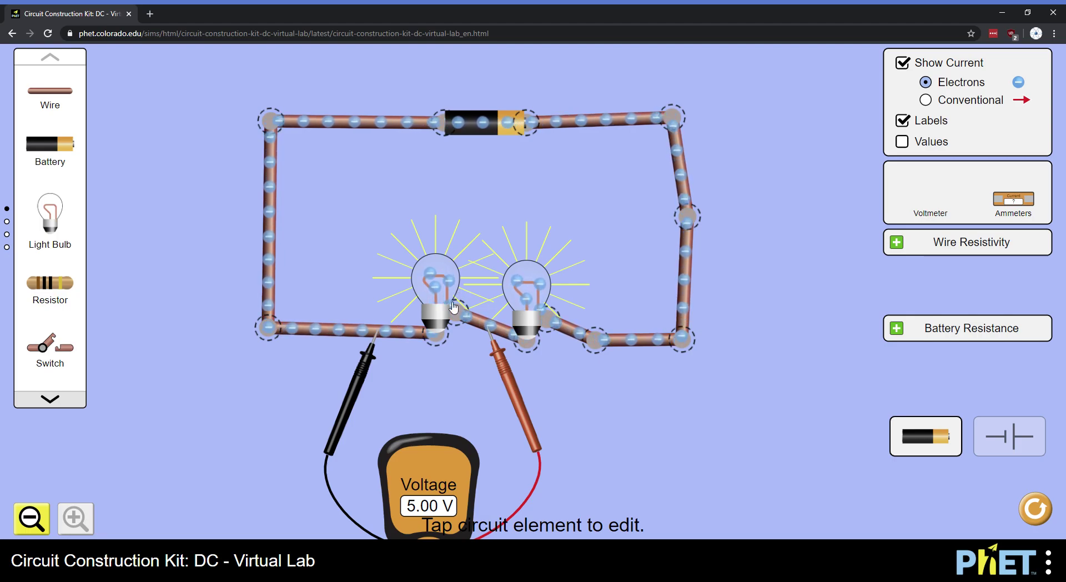
Move the probes across the second bulb to read 5.00 V, rechecking bulb resistance and battery voltage.
left_click_drag(508, 377, 651, 447)
left_click_drag(368, 391, 505, 391)
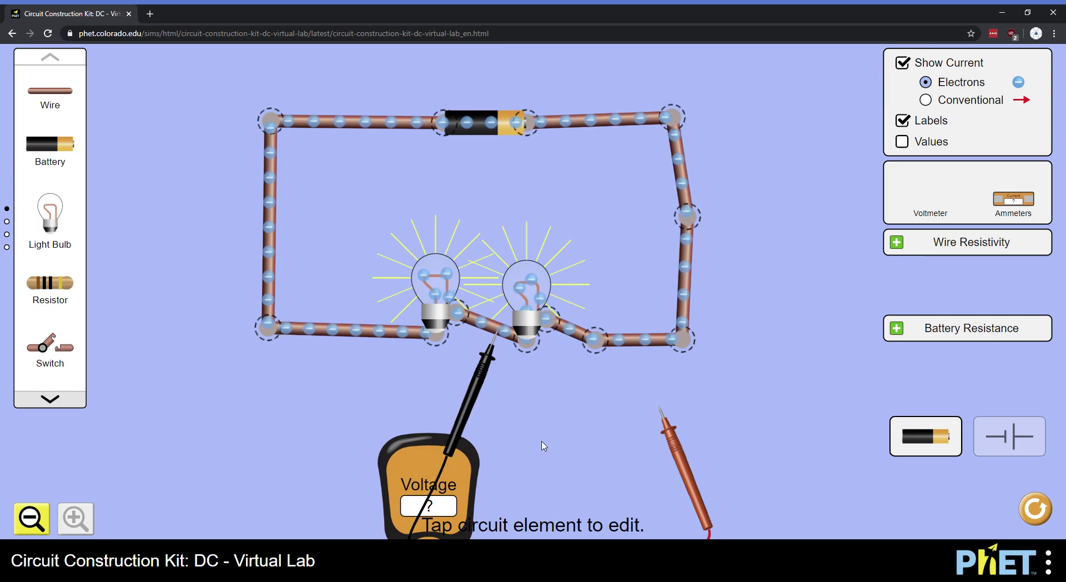
left_click_drag(478, 470, 555, 431)
left_click_drag(685, 471, 660, 415)
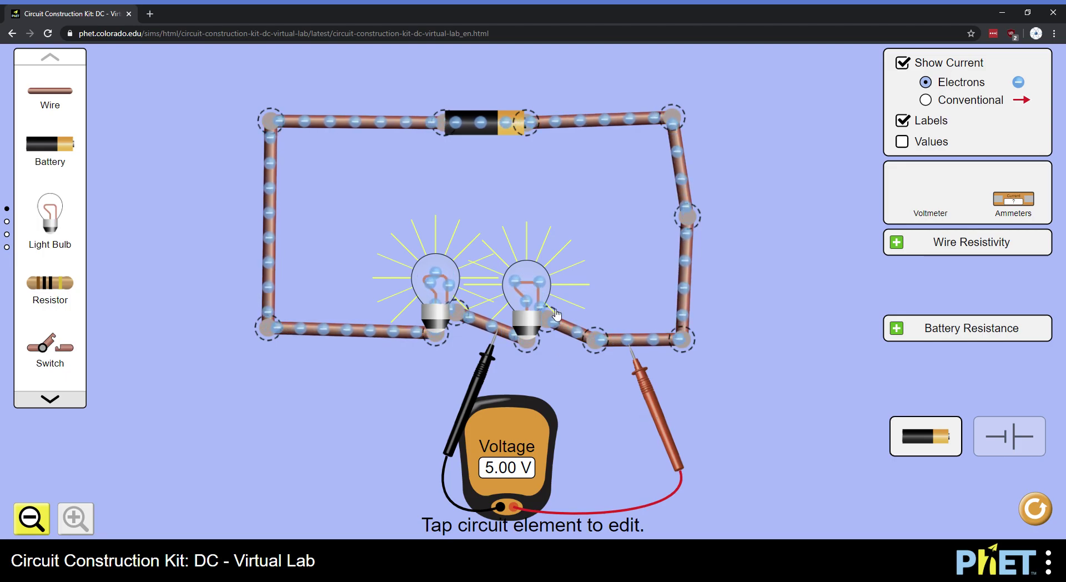
left_click(516, 296)
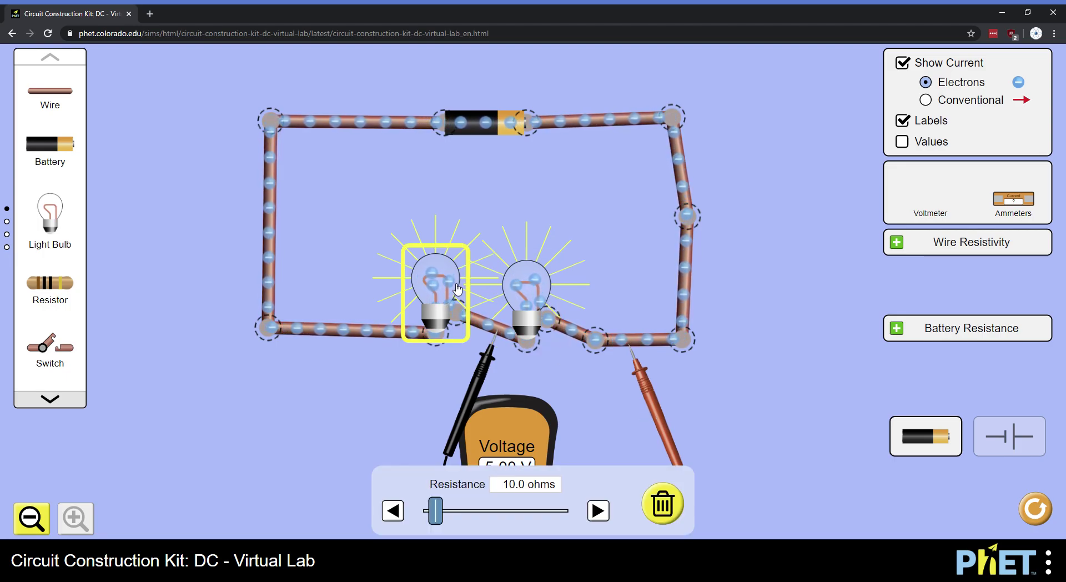
left_click(492, 135)
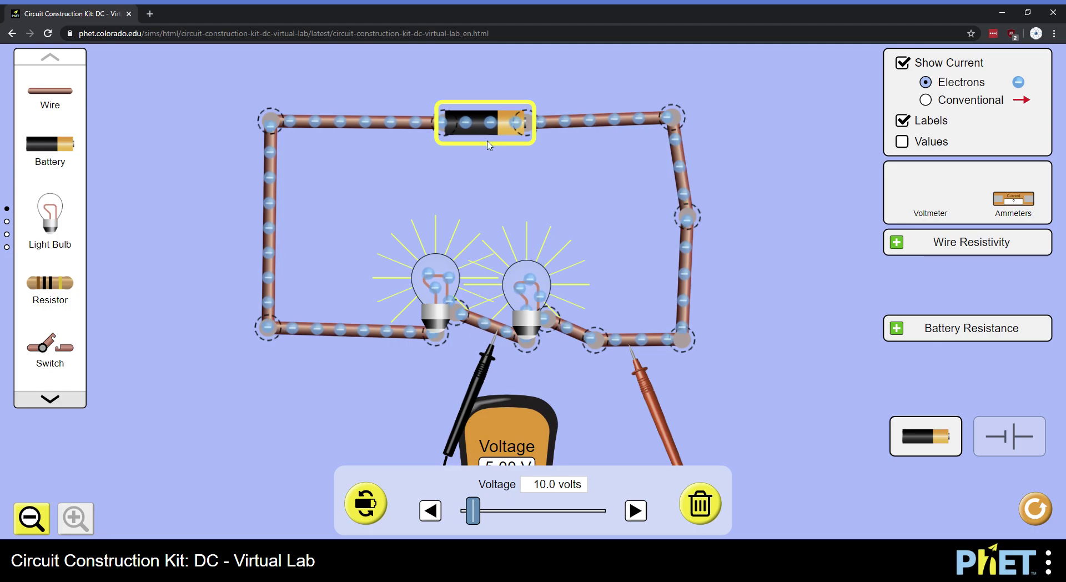
left_click(416, 394)
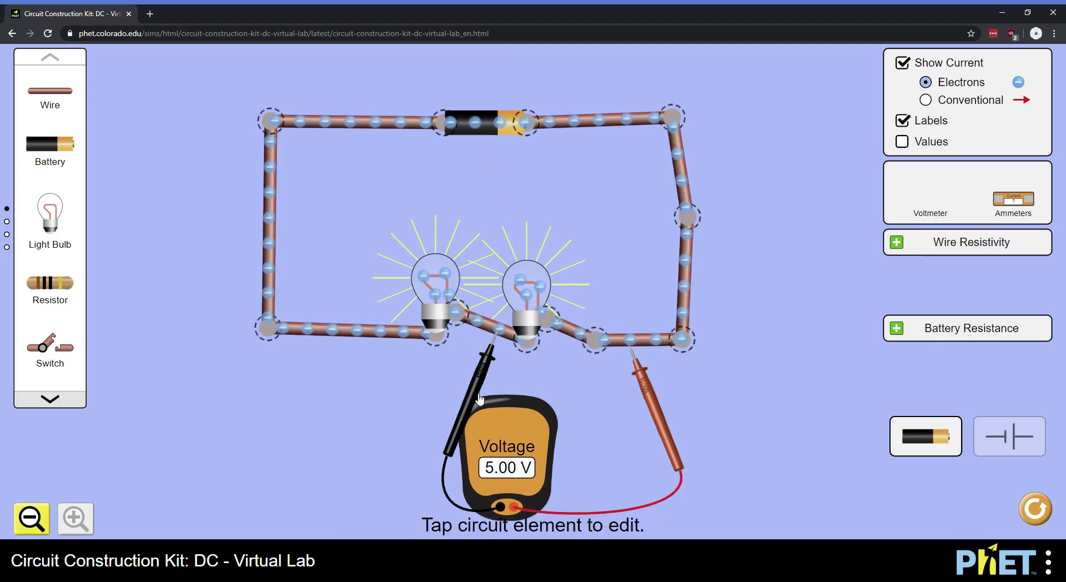
Confirm the battery voltage, then place the black probe on the bottom-left wire for a 10.00 V reading.
left_click_drag(478, 398, 352, 441)
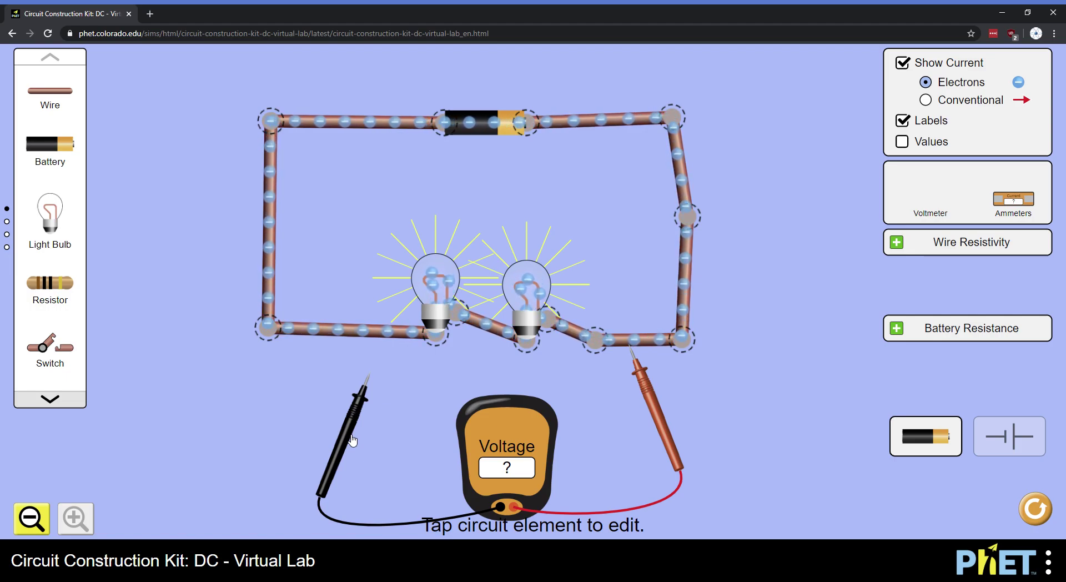
left_click_drag(352, 441, 351, 438)
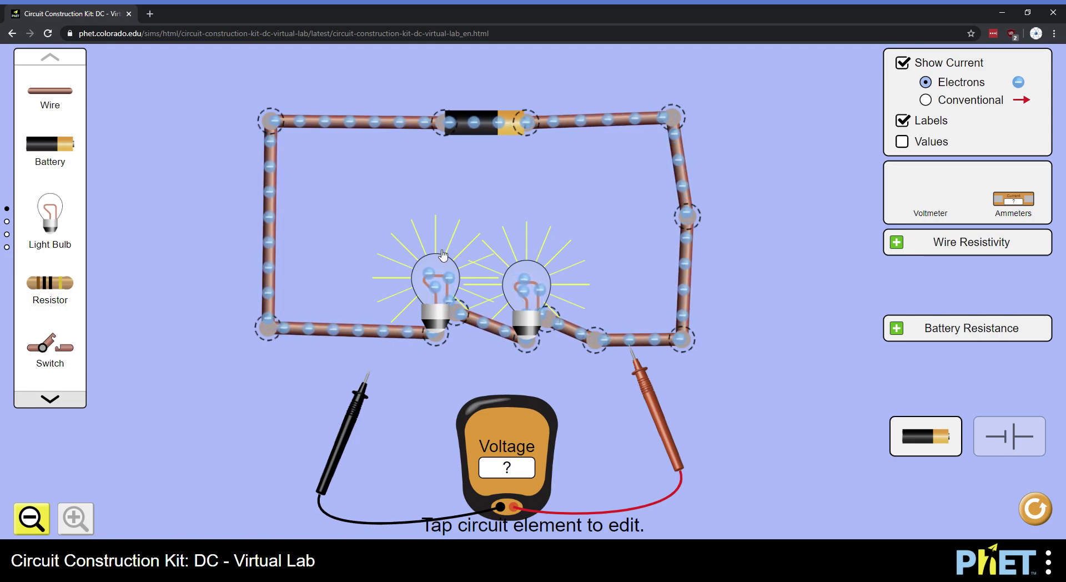
left_click(491, 135)
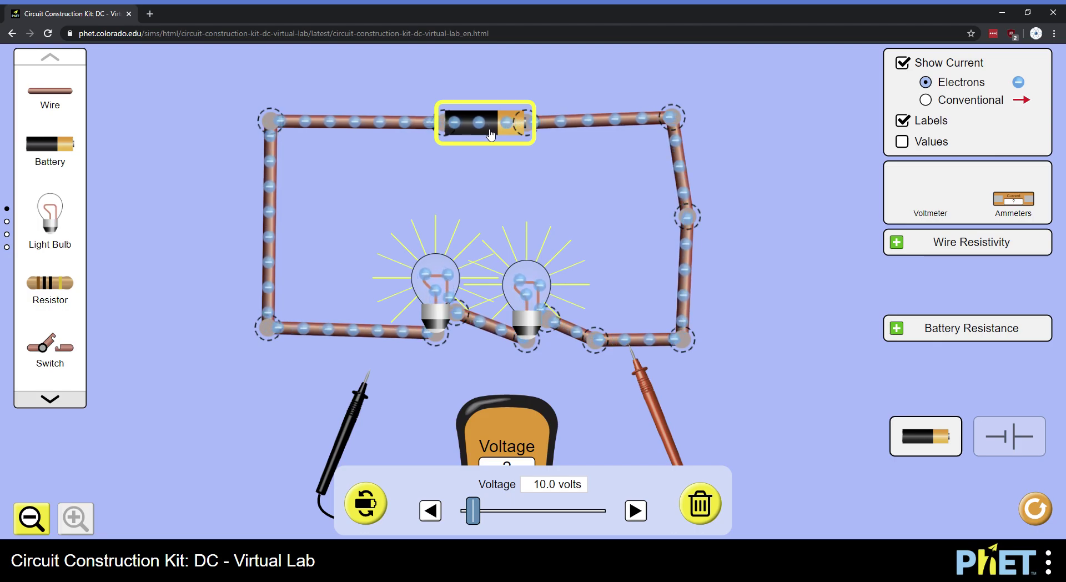
left_click(402, 189)
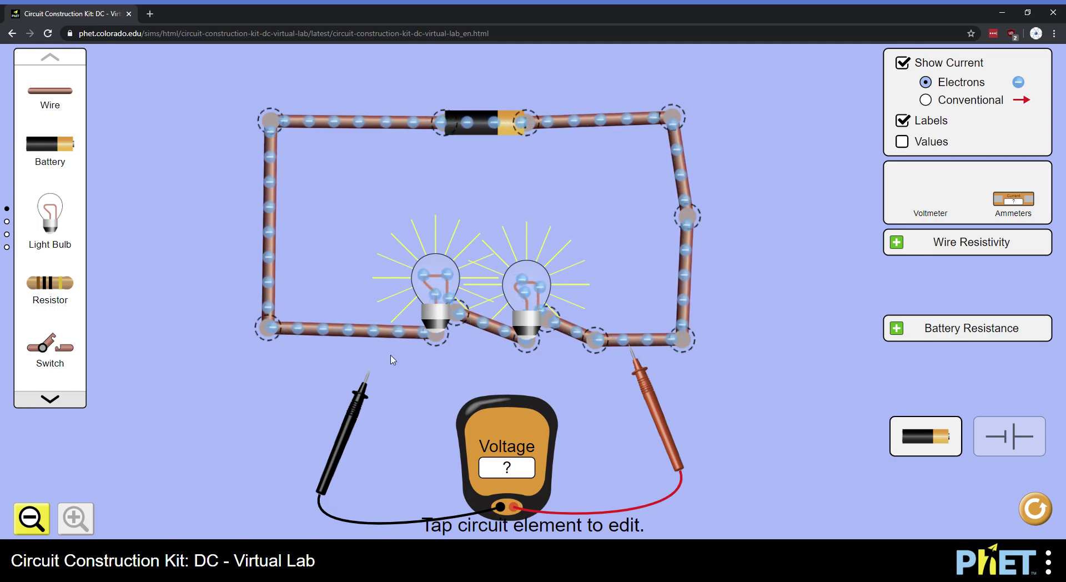
left_click_drag(355, 408, 343, 370)
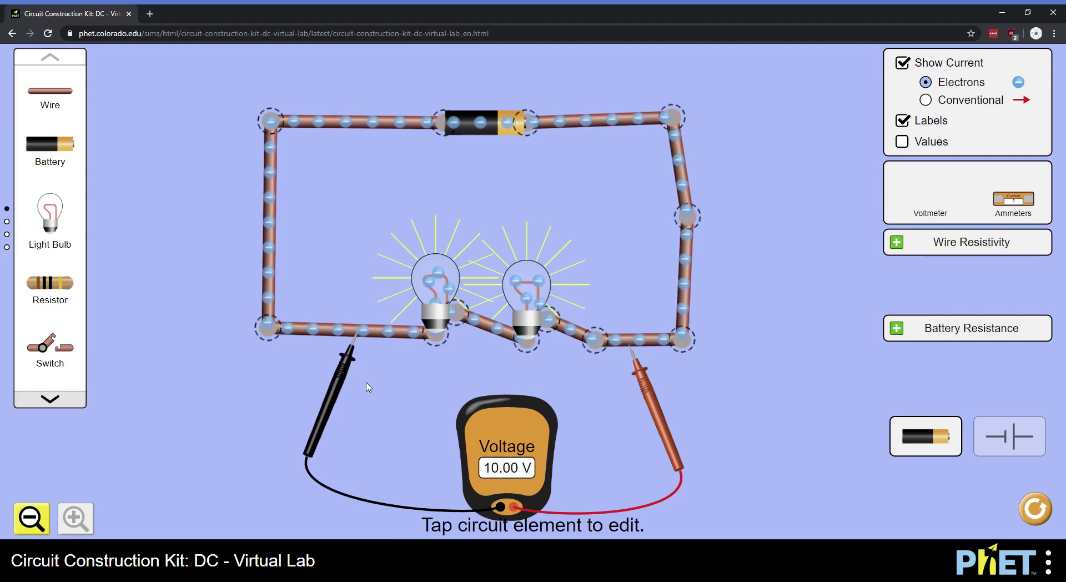